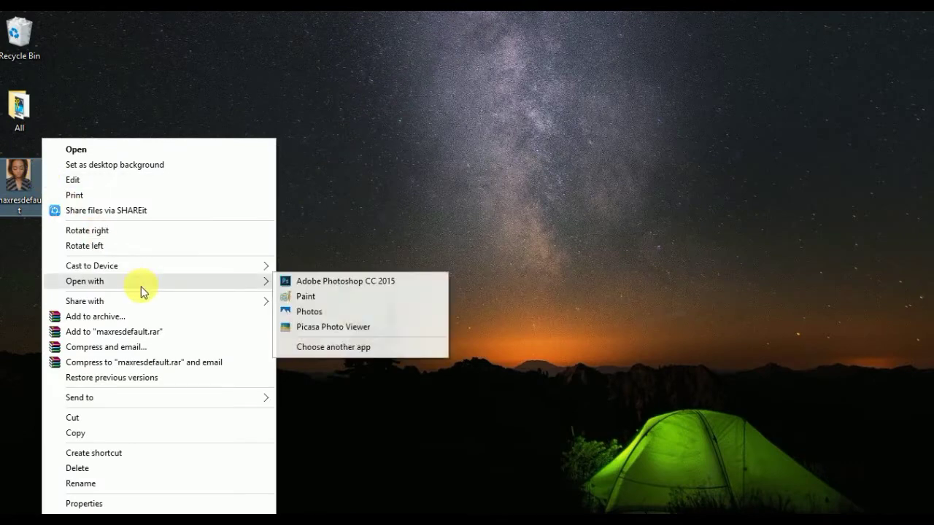
Open maxresdefault.jpg from the Windows desktop in Adobe Photoshop CC 2015
{"action": "left_click", "coordinate": [321, 283]}
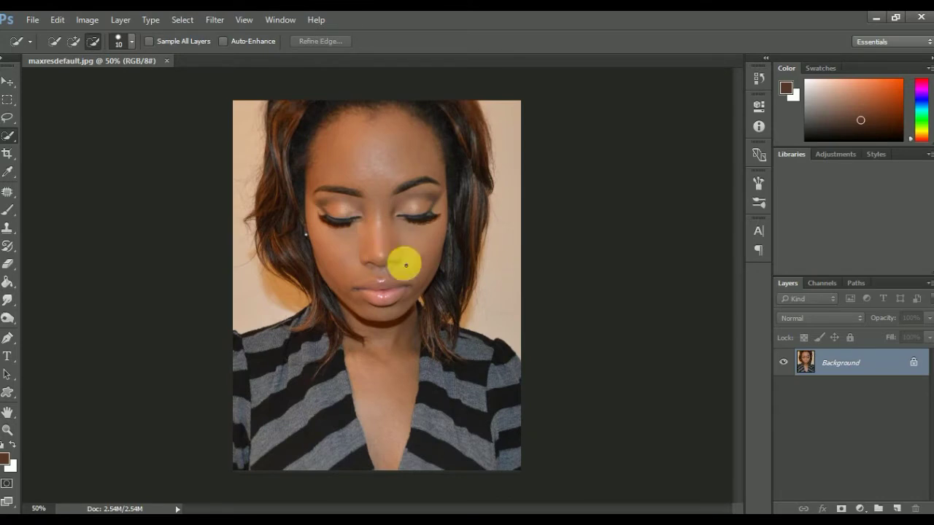
Duplicate the Background layer as a new layer named 'Copy Layer'
{"action": "right_click", "coordinate": [860, 368]}
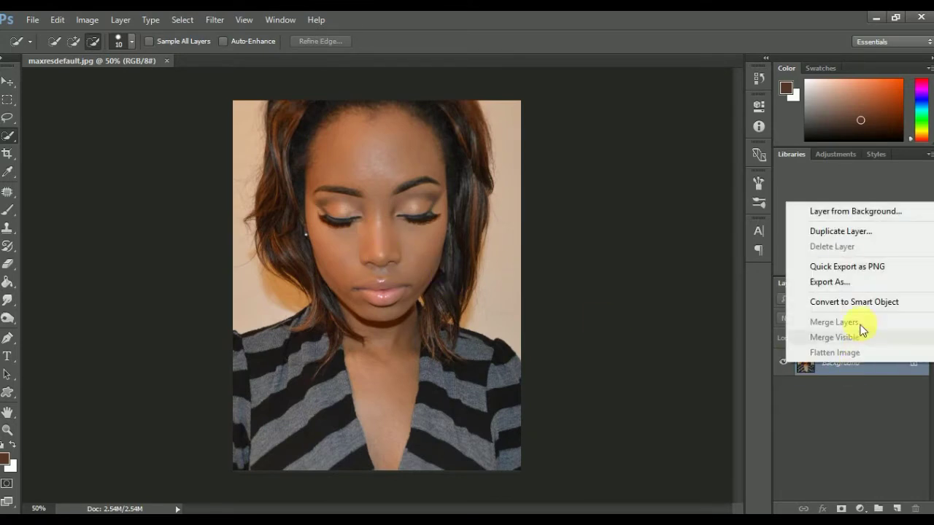
{"action": "left_click", "coordinate": [841, 232]}
{"action": "type", "text": "Copy Layer"}
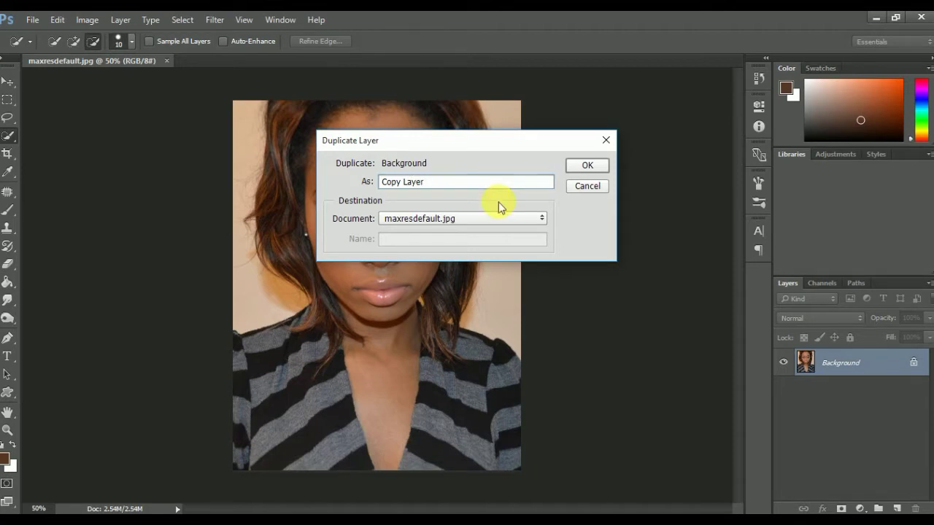
{"action": "key", "text": "Return"}
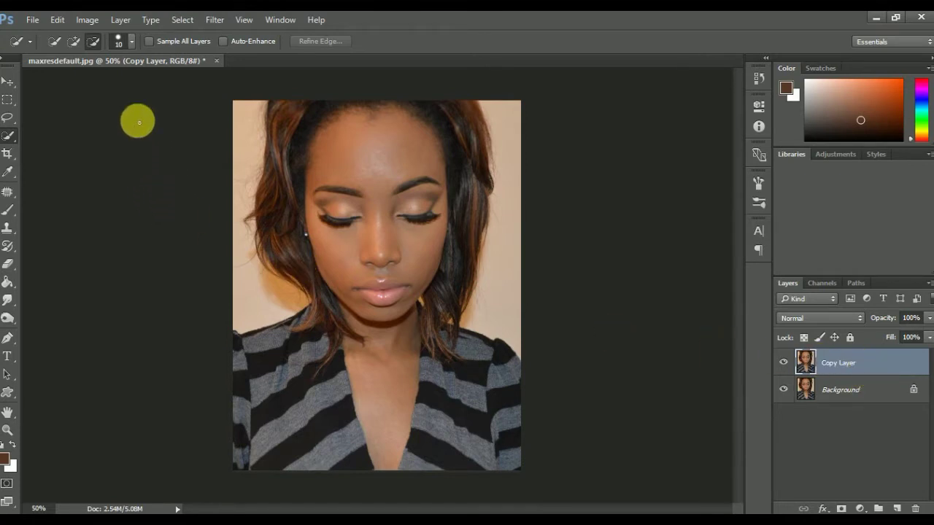
Lasso the forehead along the hairline and feather the selection by 10 pixels
{"action": "left_click", "coordinate": [7, 117]}
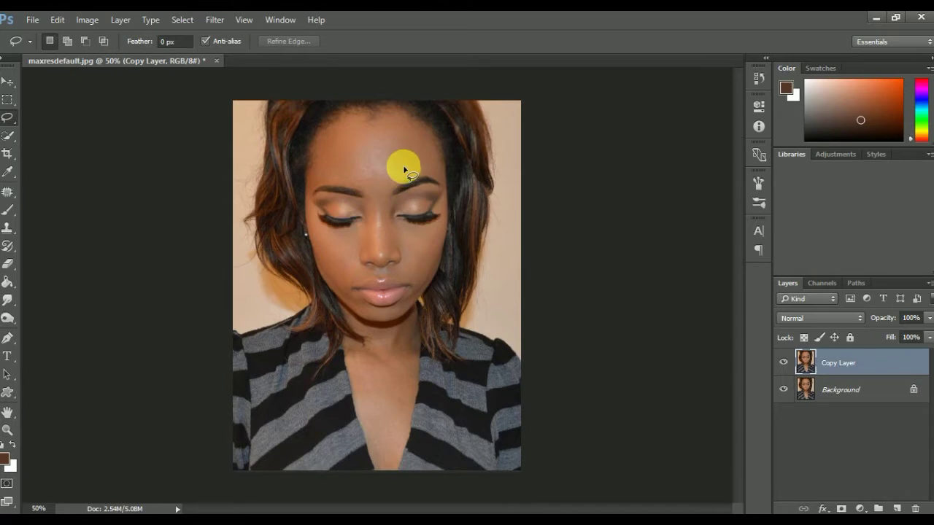
{"action": "scroll", "coordinate": [403, 168], "scroll_direction": "up", "scroll_amount": 1}
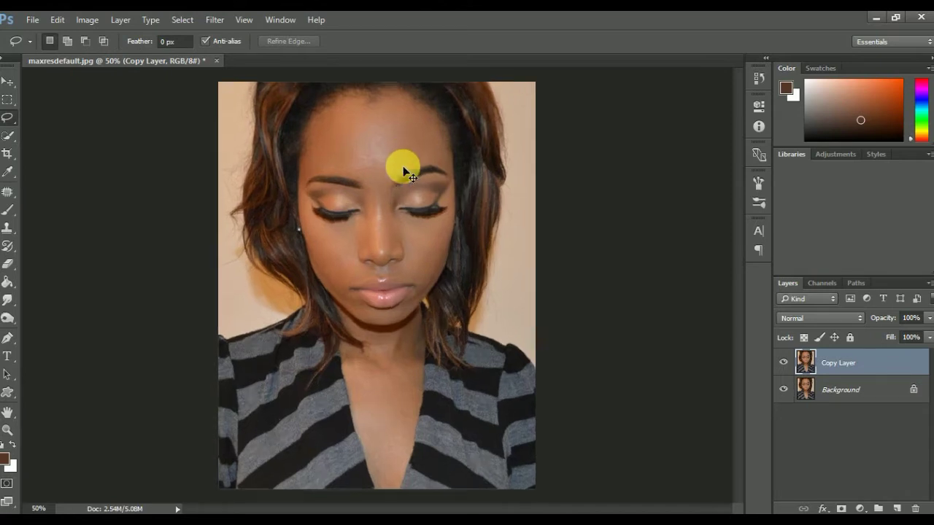
{"action": "scroll", "coordinate": [401, 164], "scroll_direction": "up", "scroll_amount": 1}
{"action": "left_click_drag", "start_coordinate": [436, 150], "coordinate": [328, 166]}
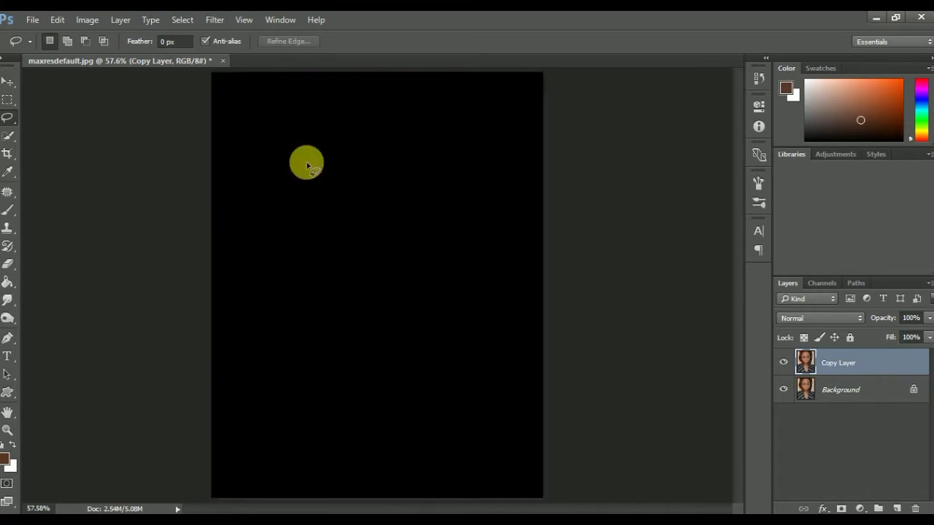
{"action": "mouse_move", "coordinate": [329, 166]}
{"action": "left_mouse_down"}
{"action": "mouse_move", "coordinate": [319, 121]}
{"action": "mouse_move", "coordinate": [431, 149]}
{"action": "left_mouse_up"}
{"action": "right_click", "coordinate": [411, 145]}
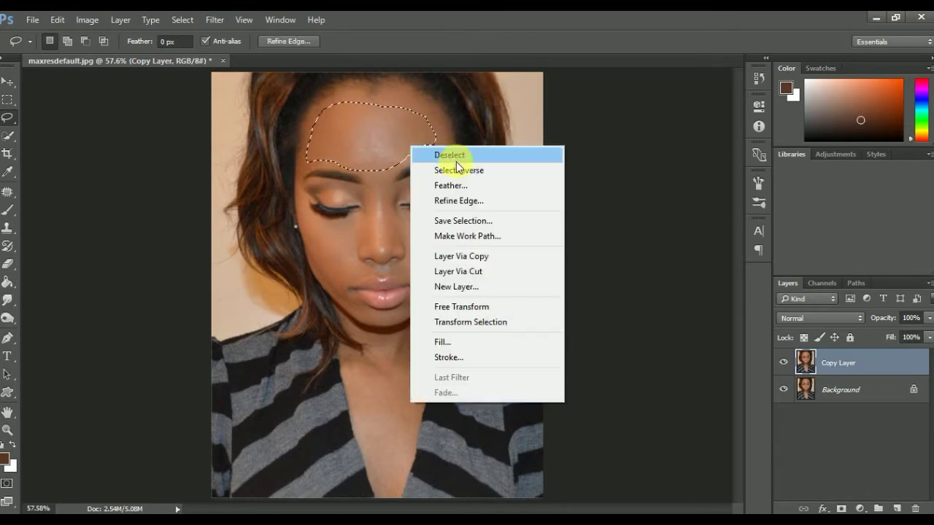
{"action": "left_click", "coordinate": [462, 183]}
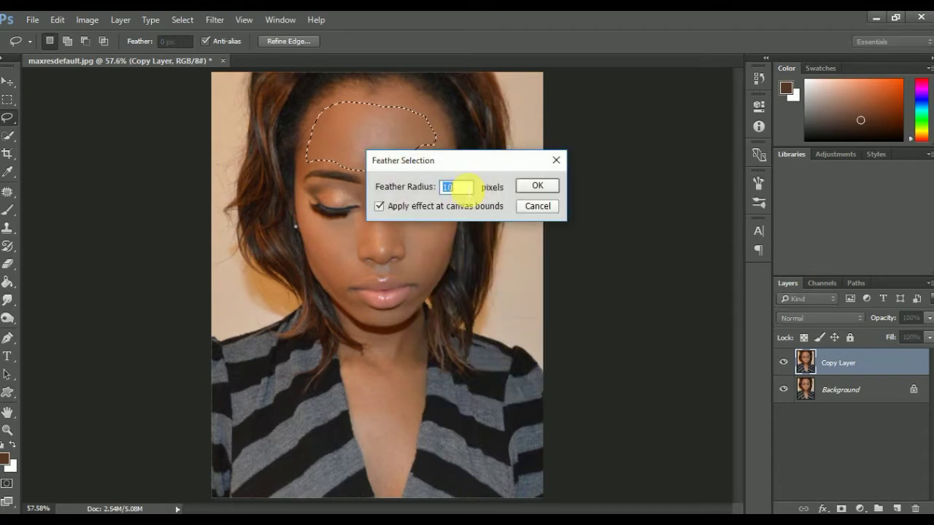
{"action": "left_click", "coordinate": [538, 186]}
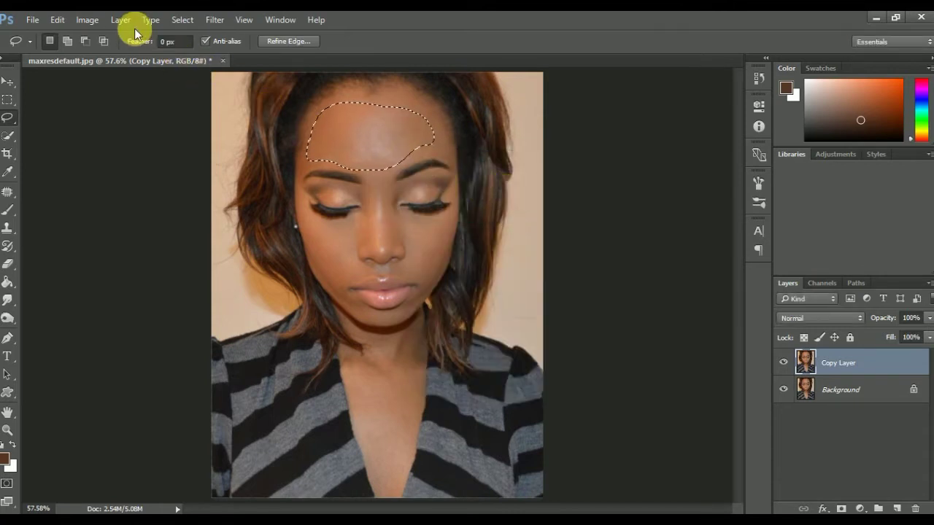
Apply Motion Blur (angle 0°, distance 27 px) to the forehead, then deselect
{"action": "left_click", "coordinate": [217, 26]}
{"action": "mouse_move", "coordinate": [221, 173]}
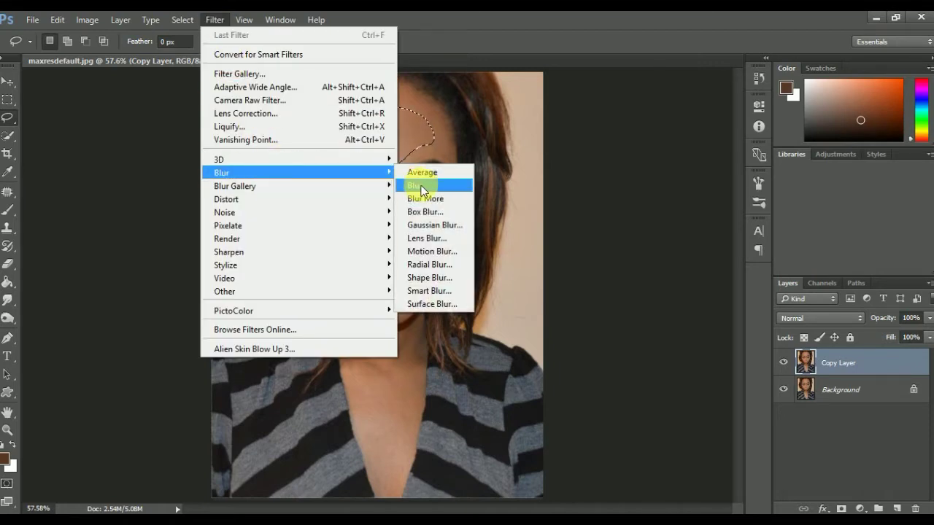
{"action": "left_click", "coordinate": [432, 251]}
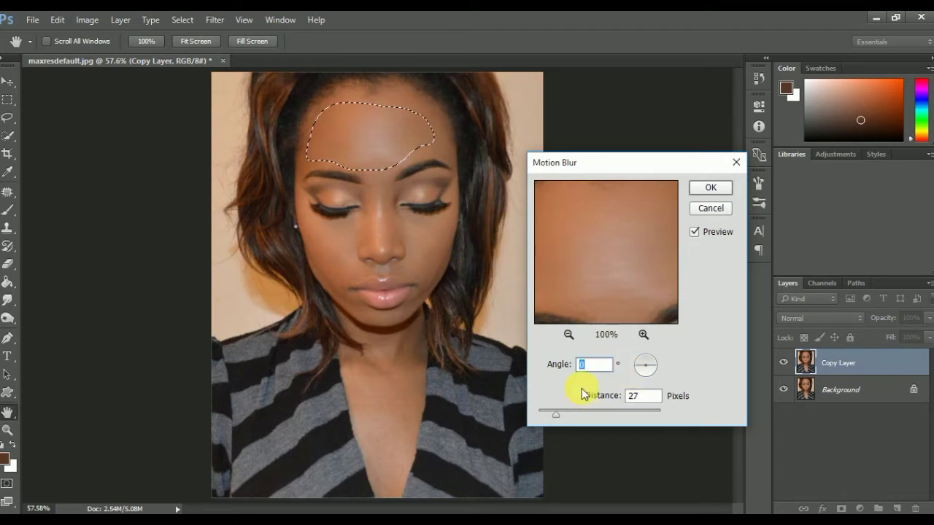
{"action": "left_click", "coordinate": [710, 188]}
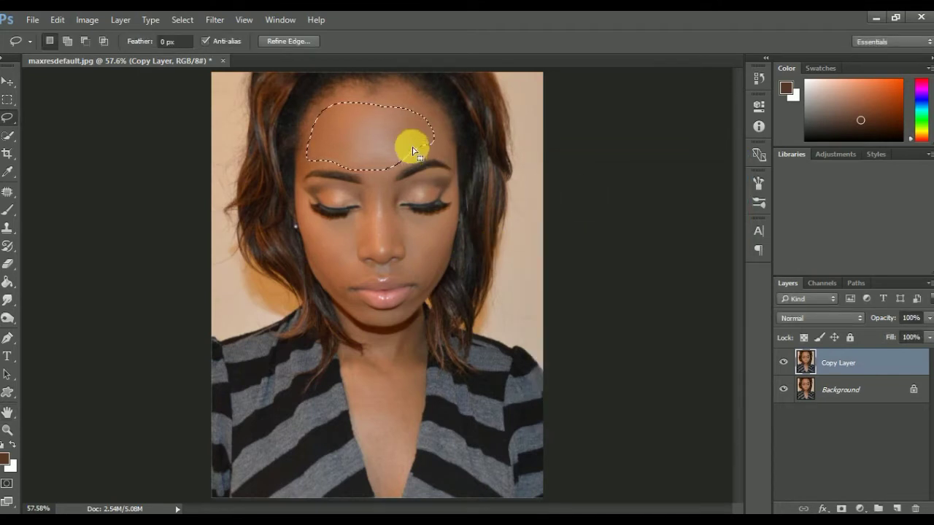
{"action": "right_click", "coordinate": [385, 138]}
{"action": "left_click", "coordinate": [408, 143]}
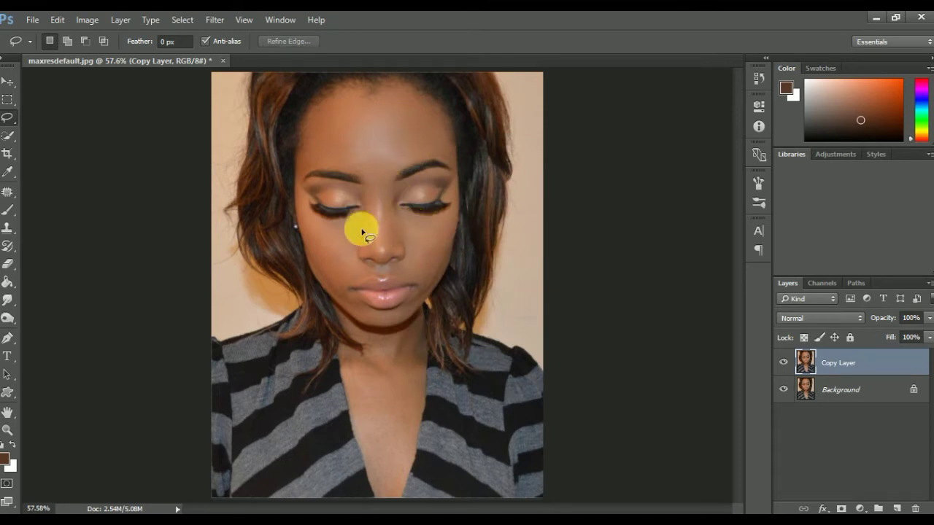
Lasso the left cheek below the eye and feather it by 10 pixels
{"action": "left_click_drag", "start_coordinate": [362, 232], "coordinate": [311, 224]}
{"action": "left_click_drag", "start_coordinate": [311, 224], "coordinate": [340, 234]}
{"action": "right_click", "coordinate": [337, 234]}
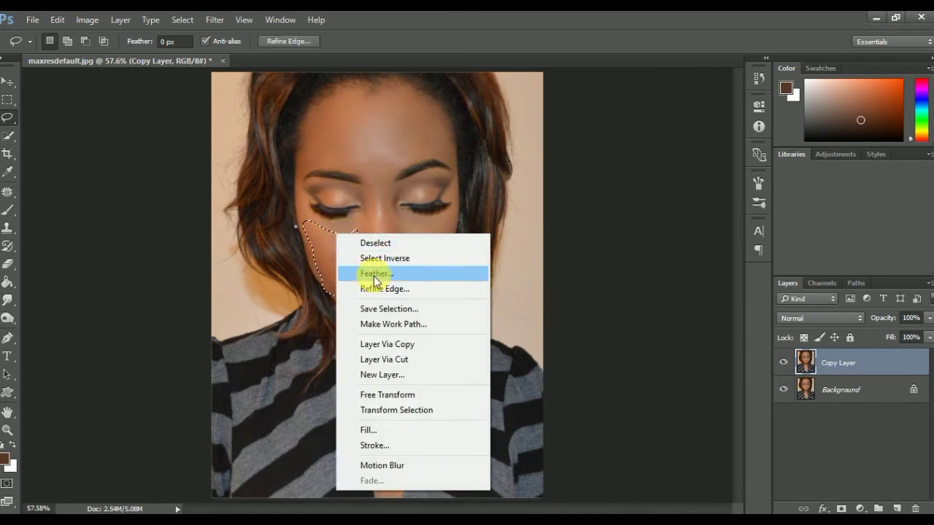
{"action": "left_click", "coordinate": [372, 274]}
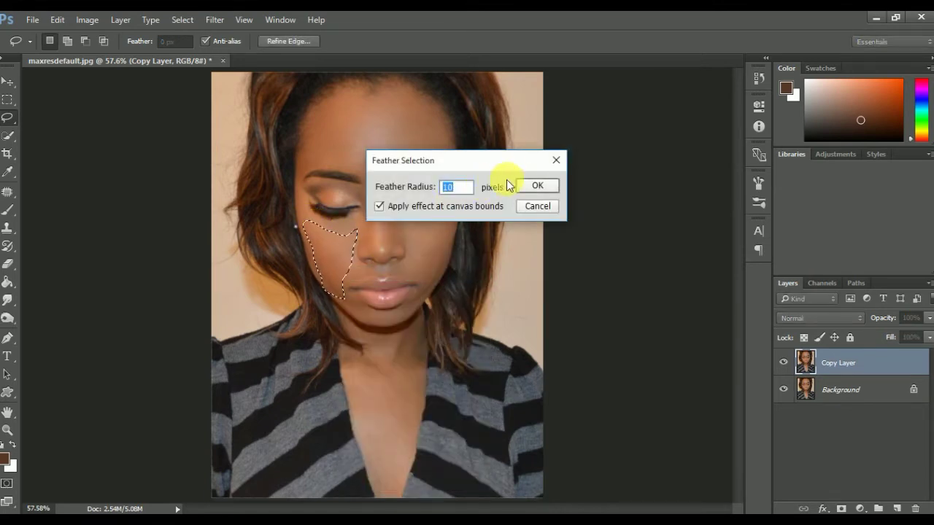
{"action": "left_click", "coordinate": [535, 186]}
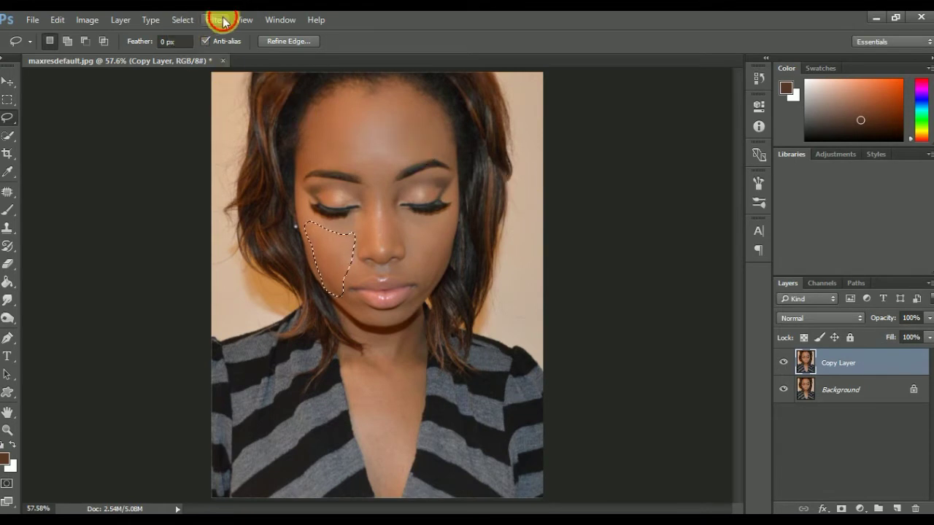
Apply Motion Blur to the cheek selection, then deselect
{"action": "left_click", "coordinate": [217, 19]}
{"action": "mouse_move", "coordinate": [292, 172]}
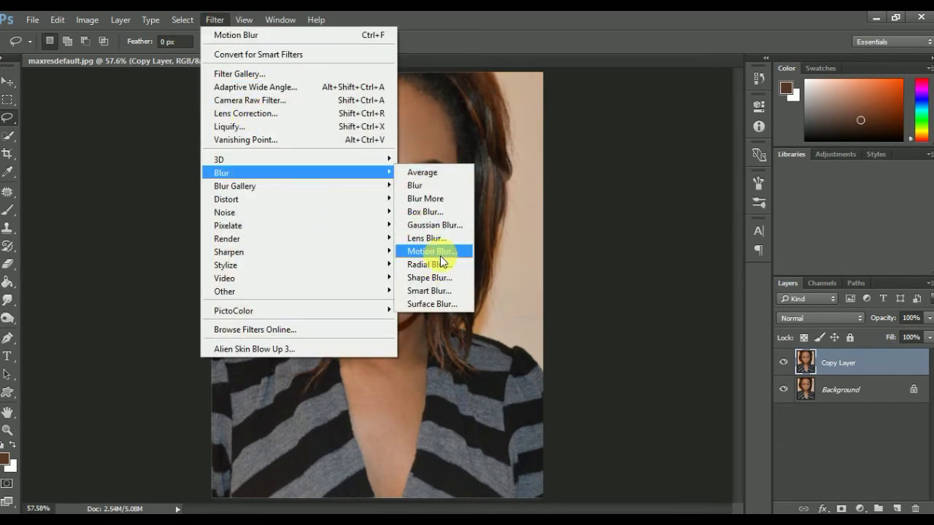
{"action": "left_click", "coordinate": [440, 256]}
{"action": "left_click", "coordinate": [710, 185]}
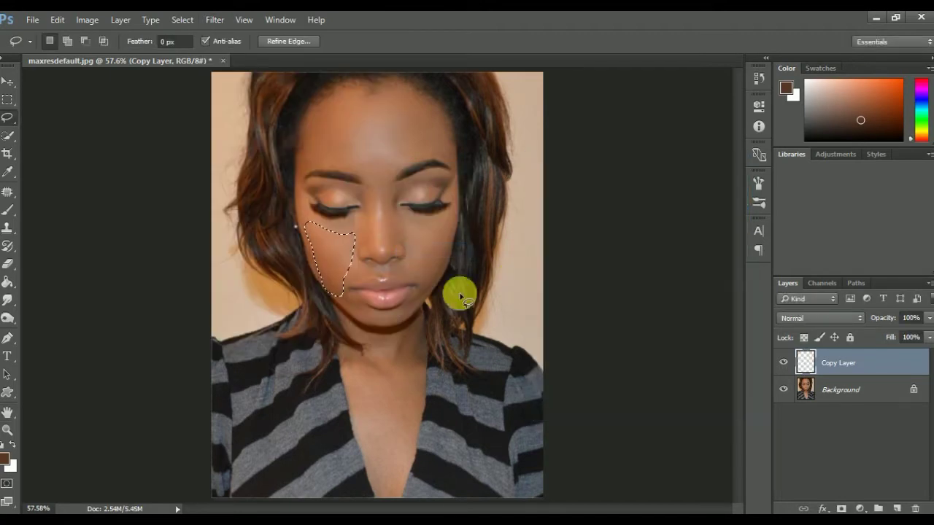
{"action": "right_click", "coordinate": [340, 248]}
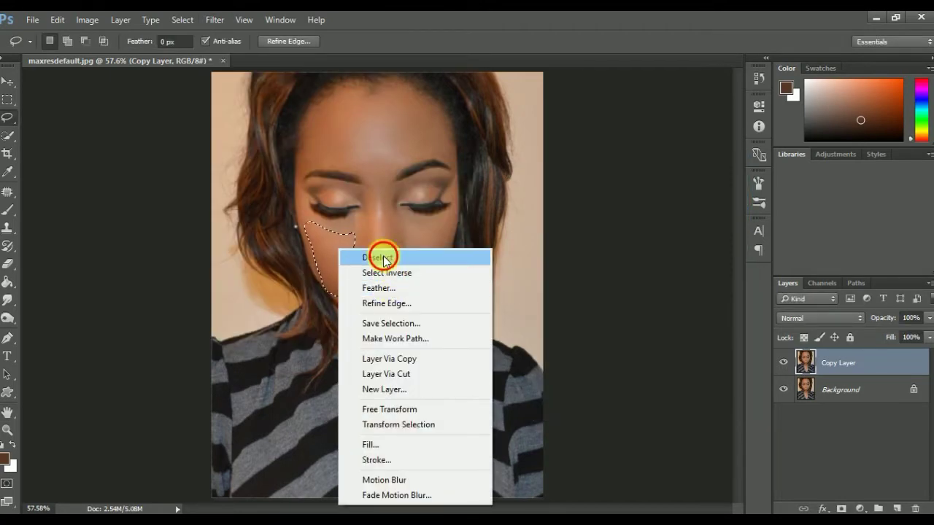
{"action": "left_click", "coordinate": [385, 257]}
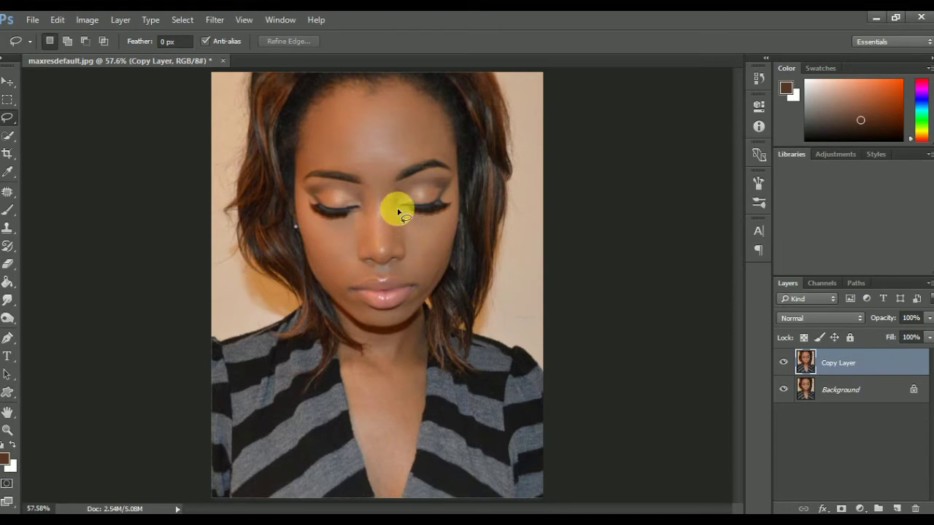
Lasso from between the brows down the nose and feather it 10 pixels
{"action": "mouse_move", "coordinate": [407, 163]}
{"action": "left_mouse_down"}
{"action": "mouse_move", "coordinate": [384, 250]}
{"action": "mouse_move", "coordinate": [369, 155]}
{"action": "mouse_move", "coordinate": [377, 161]}
{"action": "left_mouse_up"}
{"action": "right_click", "coordinate": [378, 162]}
{"action": "left_click", "coordinate": [433, 203]}
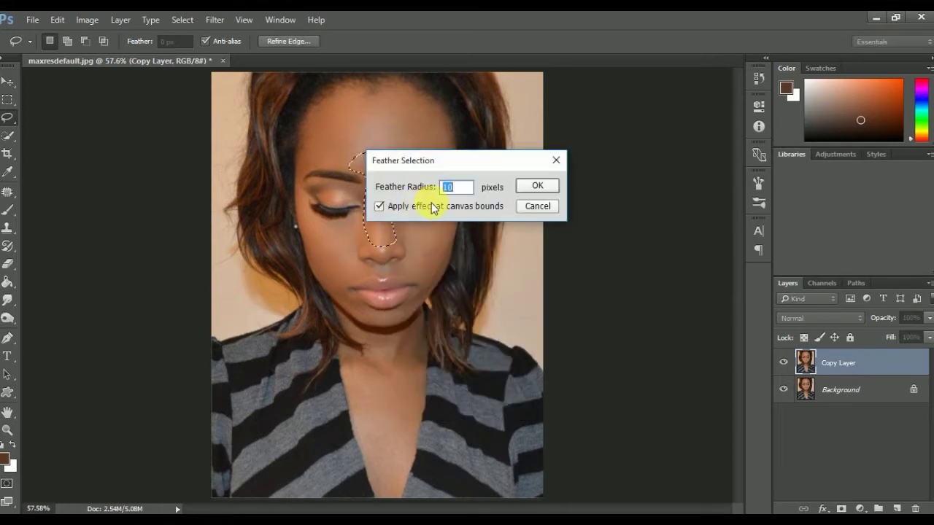
{"action": "left_click", "coordinate": [537, 187]}
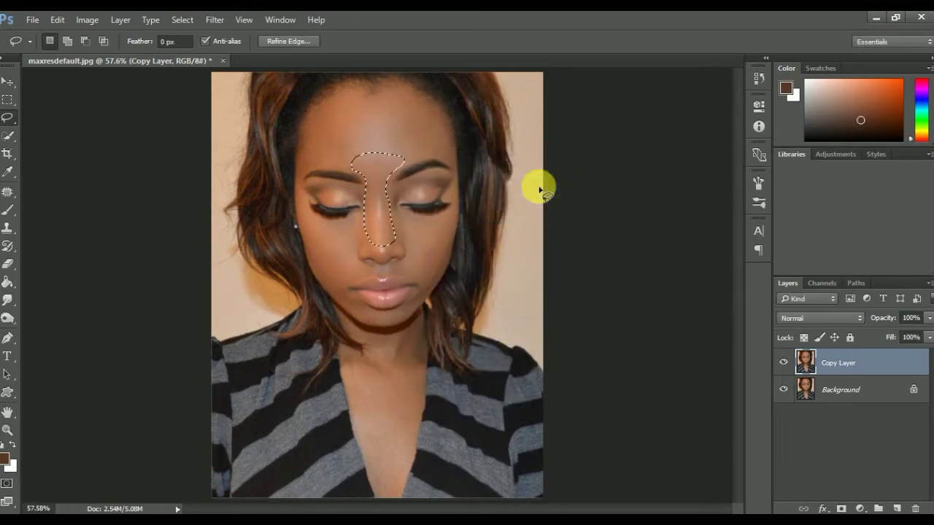
Apply Motion Blur to the nose area, then deselect
{"action": "left_click", "coordinate": [214, 24]}
{"action": "mouse_move", "coordinate": [299, 173]}
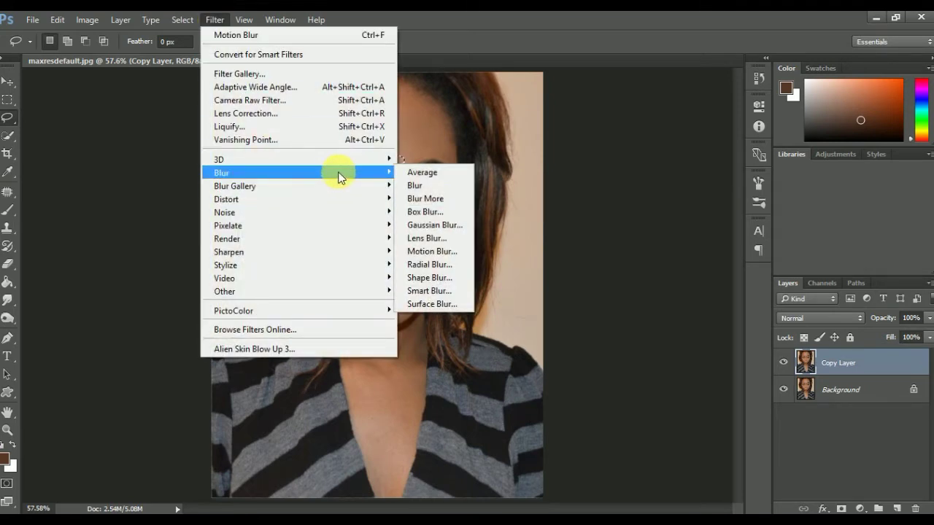
{"action": "left_click", "coordinate": [449, 250]}
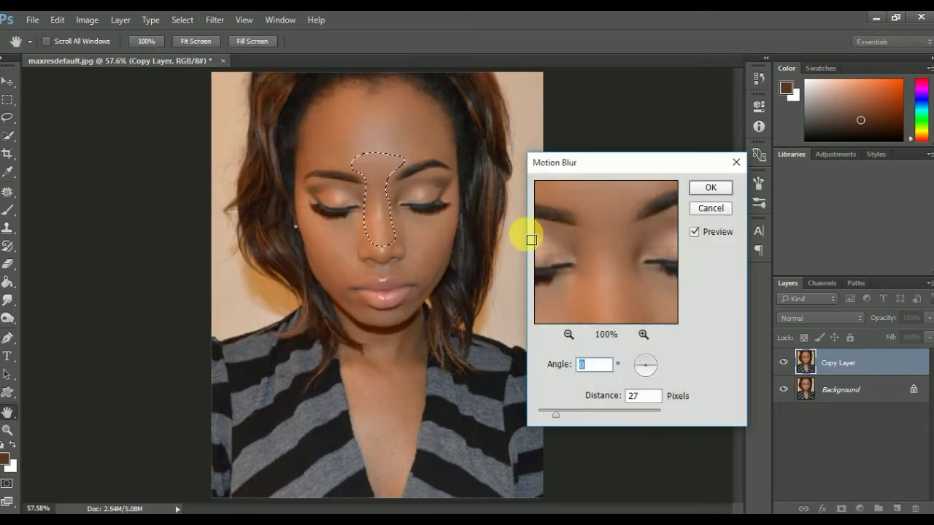
{"action": "left_click", "coordinate": [709, 190]}
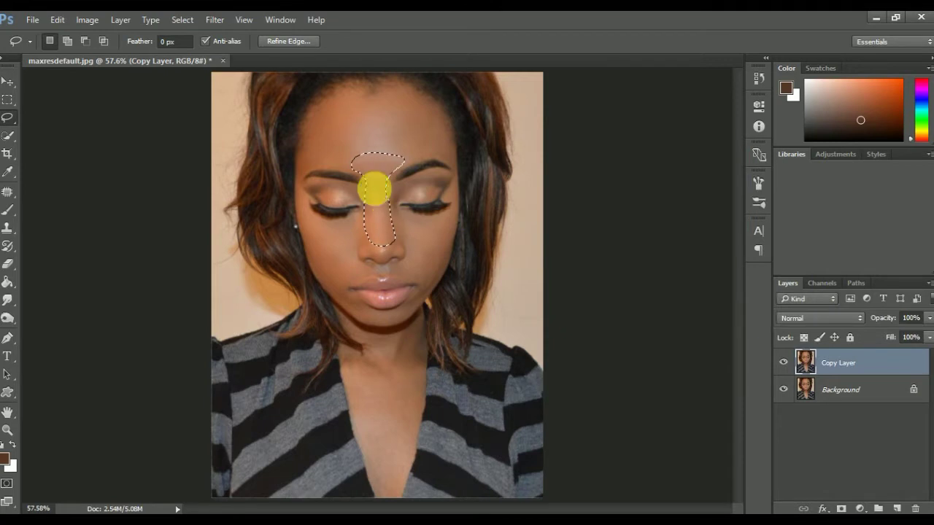
{"action": "right_click", "coordinate": [374, 189]}
{"action": "left_click", "coordinate": [416, 198]}
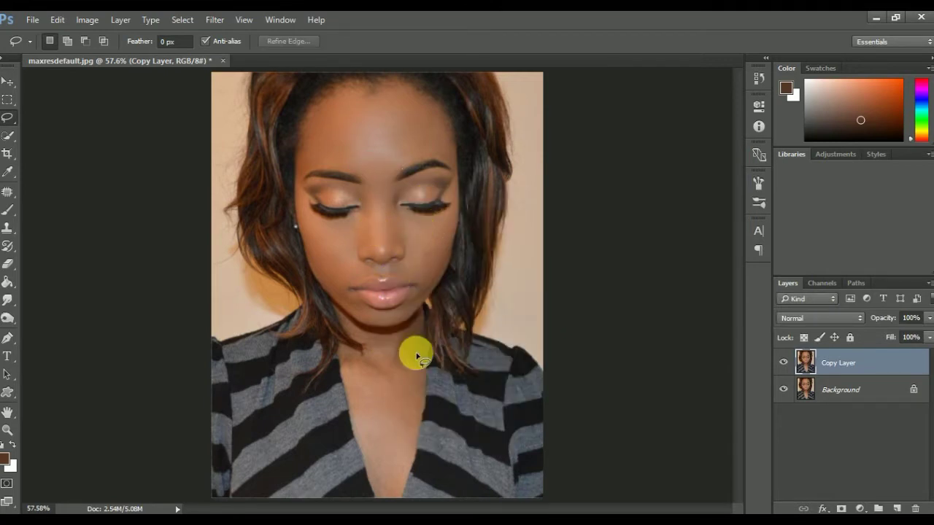
Lasso the neck and chest area and feather the selection by 10 pixels
{"action": "left_click_drag", "start_coordinate": [420, 333], "coordinate": [400, 467]}
{"action": "mouse_move", "coordinate": [400, 467]}
{"action": "left_mouse_down"}
{"action": "mouse_move", "coordinate": [365, 408]}
{"action": "mouse_move", "coordinate": [351, 327]}
{"action": "left_mouse_up"}
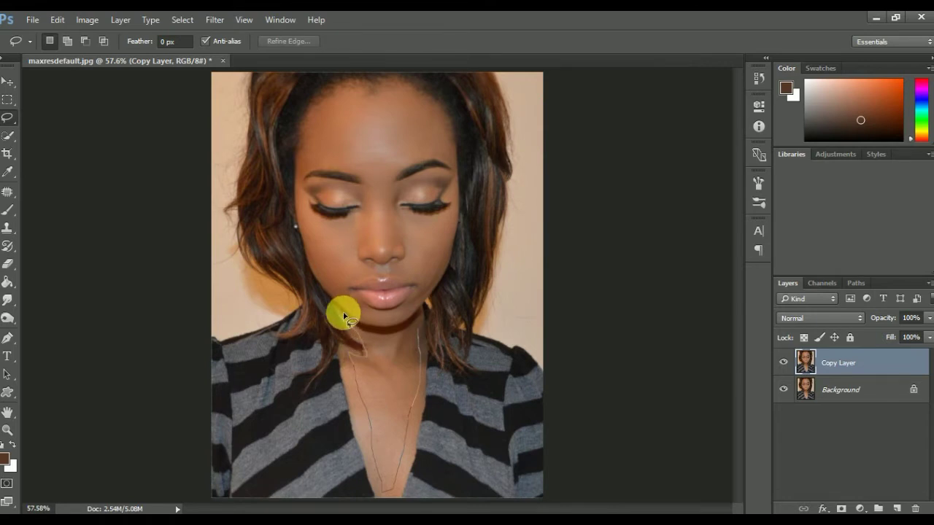
{"action": "left_click_drag", "start_coordinate": [345, 315], "coordinate": [404, 343]}
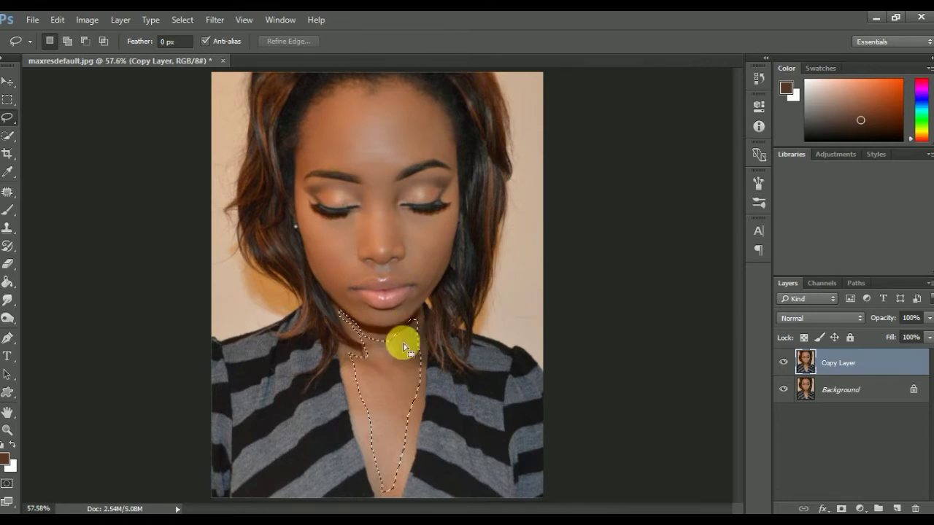
{"action": "right_click", "coordinate": [403, 344]}
{"action": "left_click", "coordinate": [460, 125]}
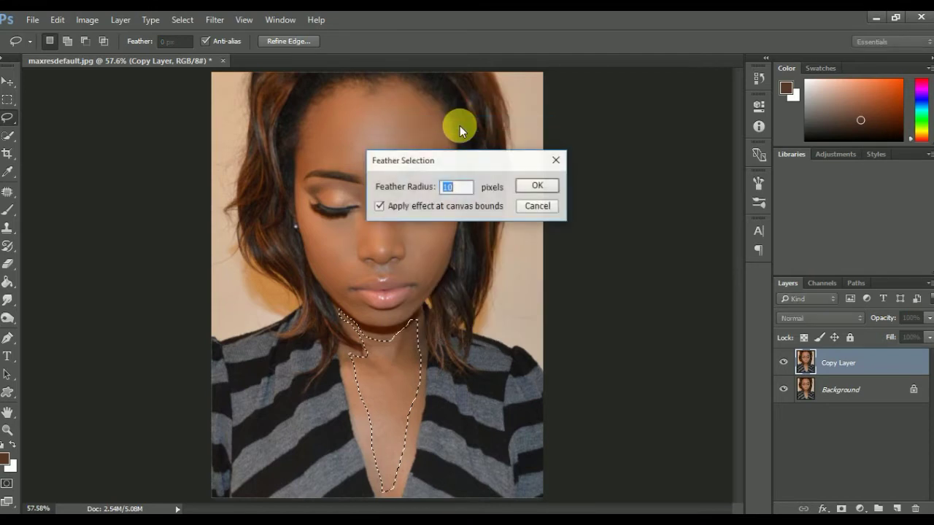
{"action": "left_click", "coordinate": [537, 185]}
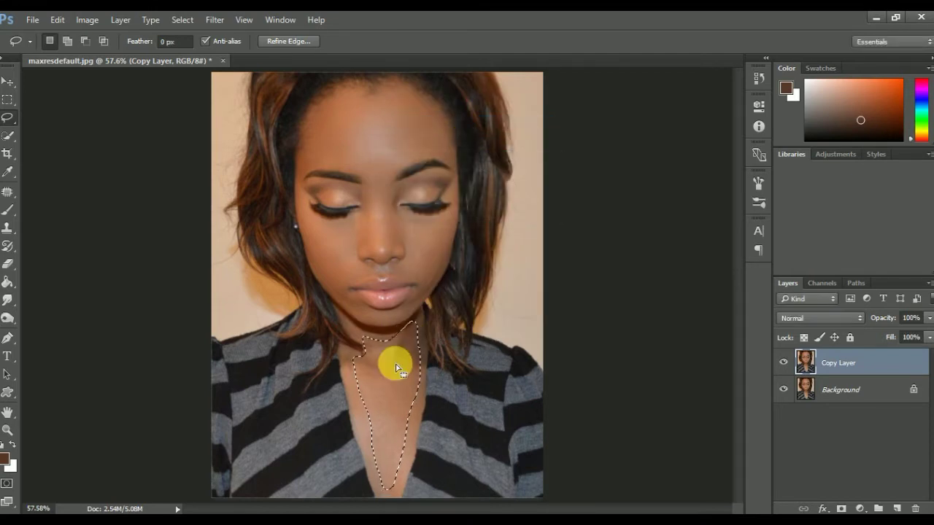
Close the Filter menu without applying a filter and deselect the neck area
{"action": "left_click", "coordinate": [216, 21]}
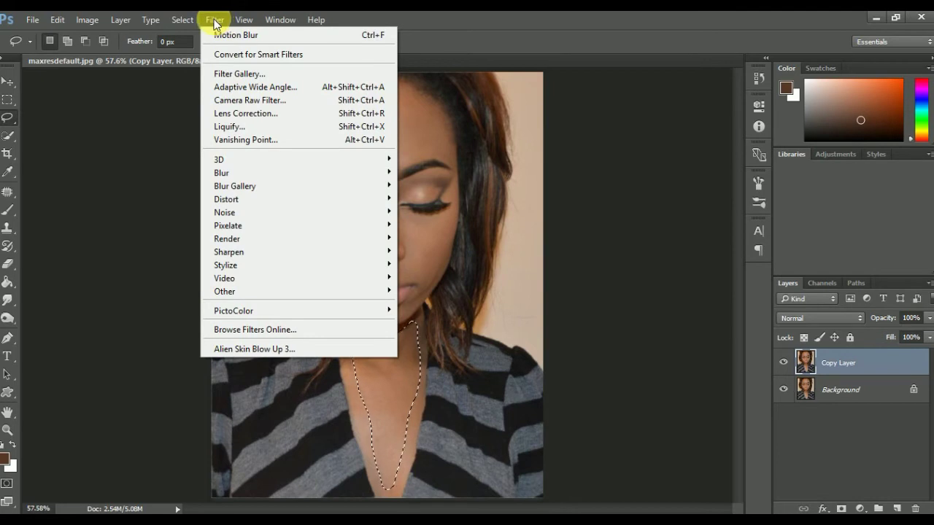
{"action": "left_click", "coordinate": [233, 19]}
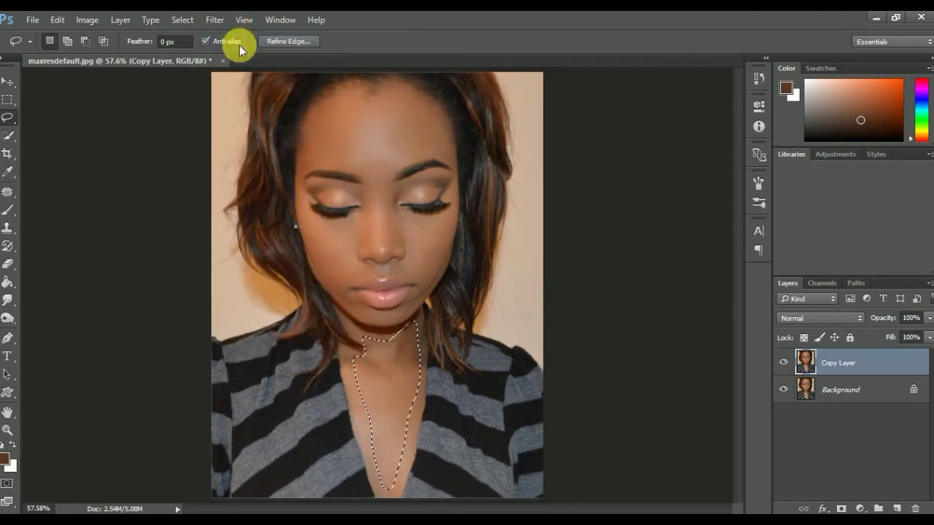
{"action": "right_click", "coordinate": [386, 379]}
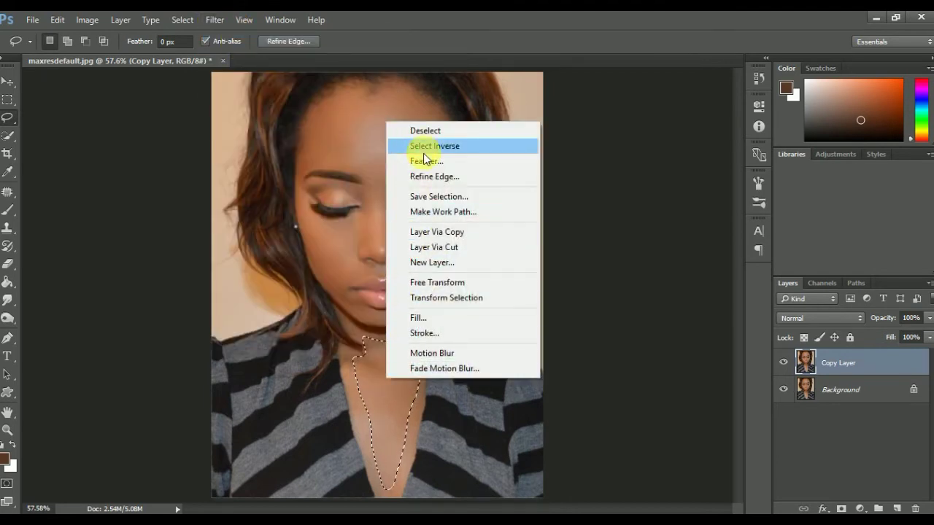
{"action": "left_click", "coordinate": [427, 130]}
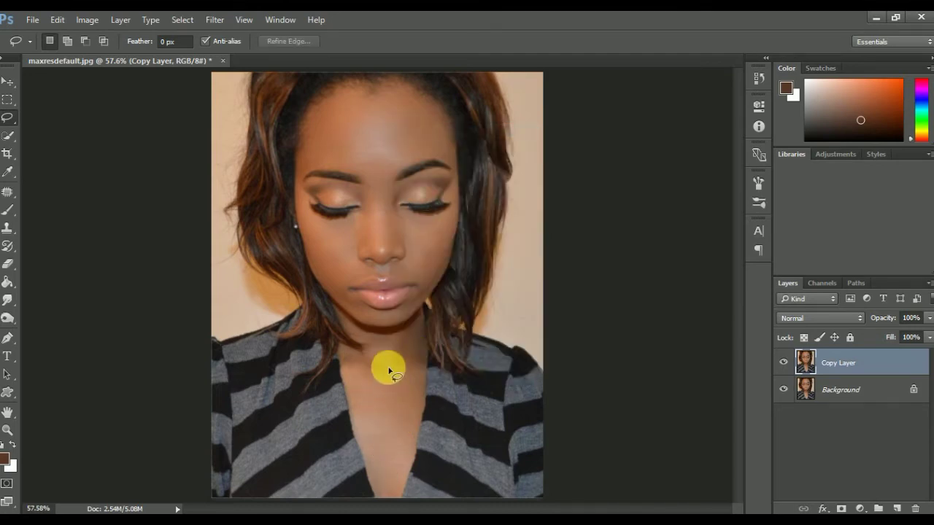
Apply Levels to Copy Layer with input levels 19, 1.68 and 201
{"action": "left_click", "coordinate": [86, 19]}
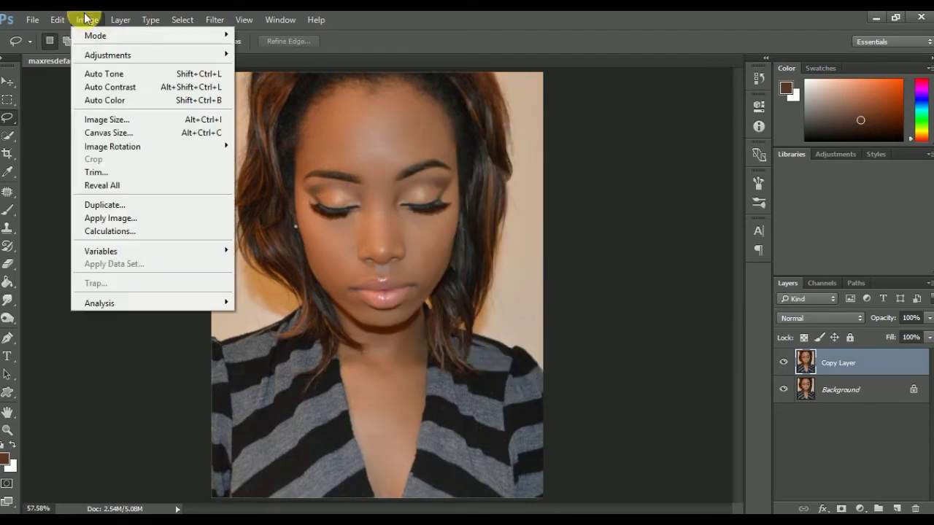
{"action": "mouse_move", "coordinate": [108, 55]}
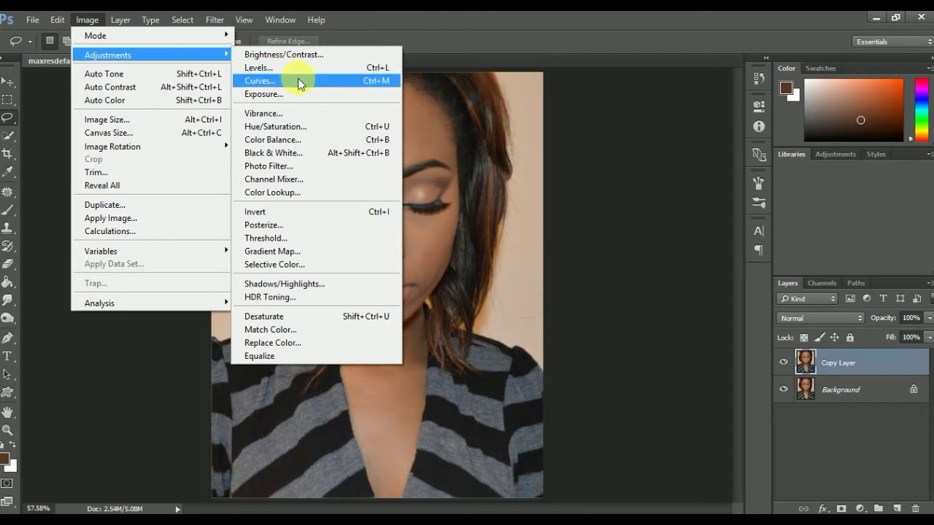
{"action": "left_click", "coordinate": [316, 67]}
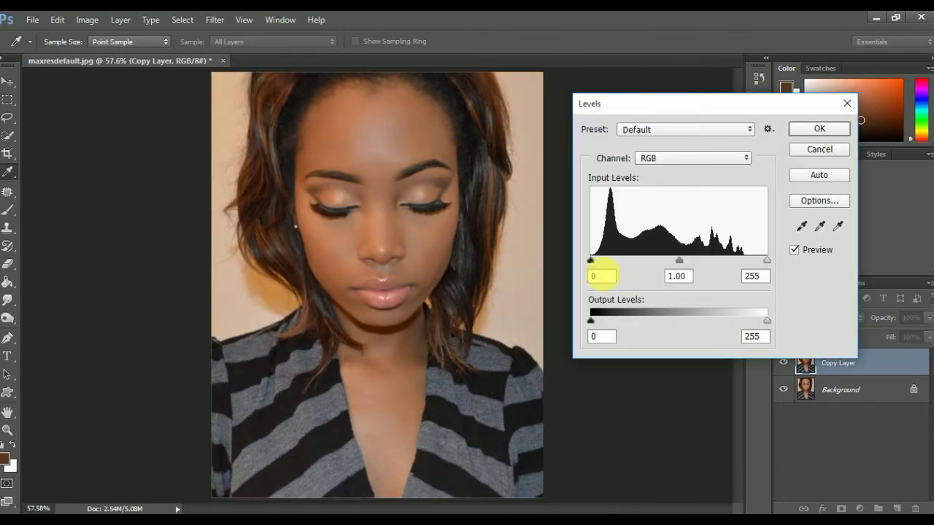
{"action": "mouse_move", "coordinate": [591, 261]}
{"action": "left_mouse_down"}
{"action": "mouse_move", "coordinate": [612, 261]}
{"action": "mouse_move", "coordinate": [604, 259]}
{"action": "left_mouse_up"}
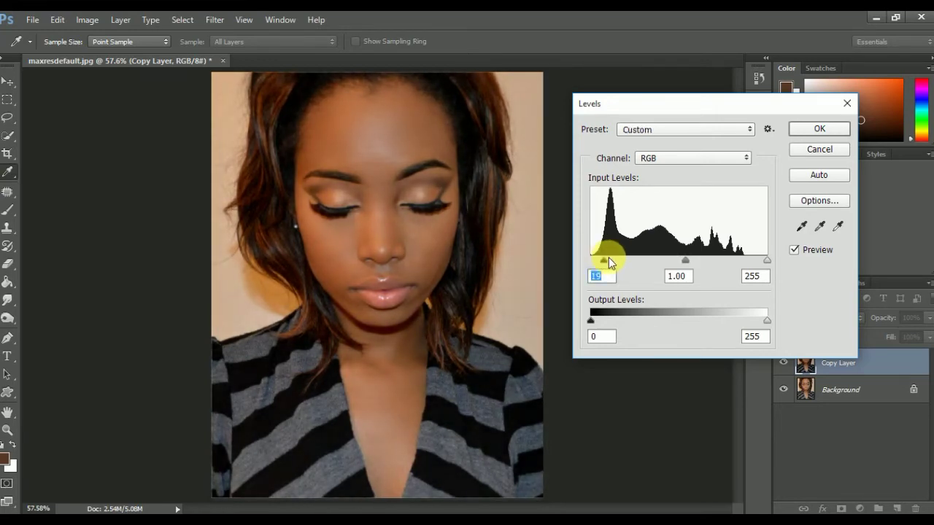
{"action": "left_click_drag", "start_coordinate": [685, 260], "coordinate": [655, 261]}
{"action": "left_click_drag", "start_coordinate": [762, 262], "coordinate": [730, 256]}
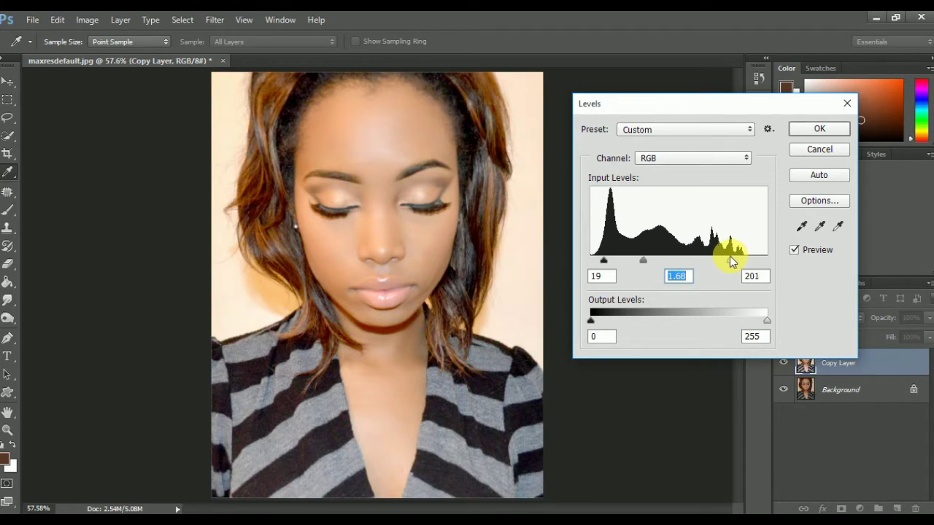
{"action": "left_click", "coordinate": [810, 129]}
{"action": "key", "text": "l"}
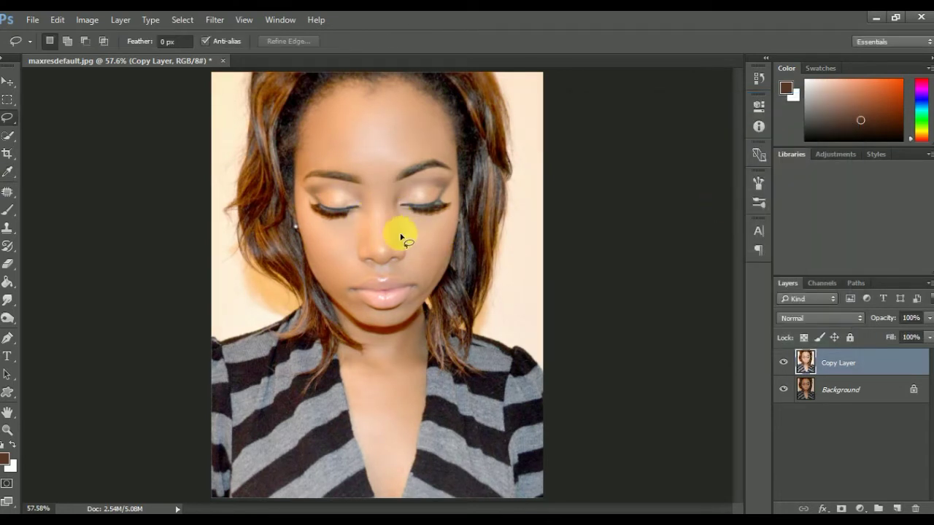
Quick-select the face and neck, subtract the hair, and set up a 10-pixel feather
{"action": "left_click", "coordinate": [11, 136]}
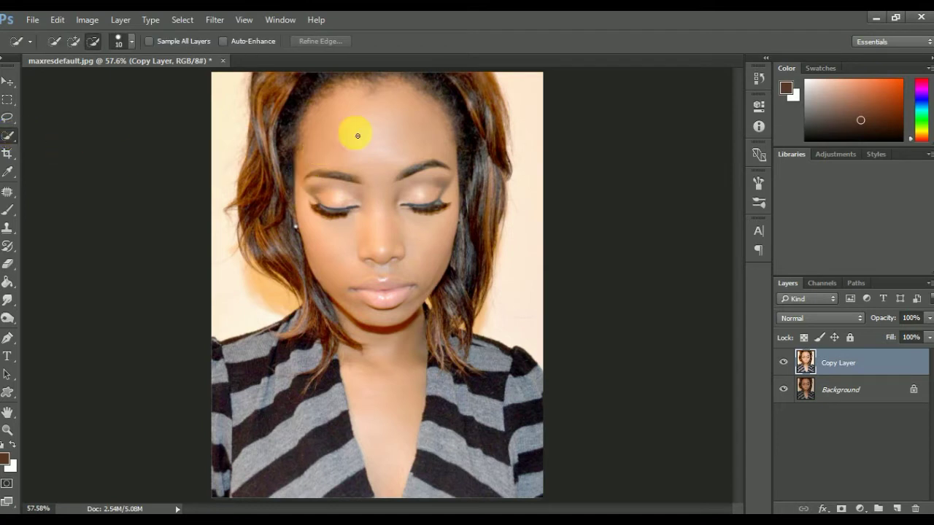
{"action": "mouse_move", "coordinate": [387, 181]}
{"action": "left_mouse_down"}
{"action": "mouse_move", "coordinate": [375, 338]}
{"action": "mouse_move", "coordinate": [407, 475]}
{"action": "left_mouse_up"}
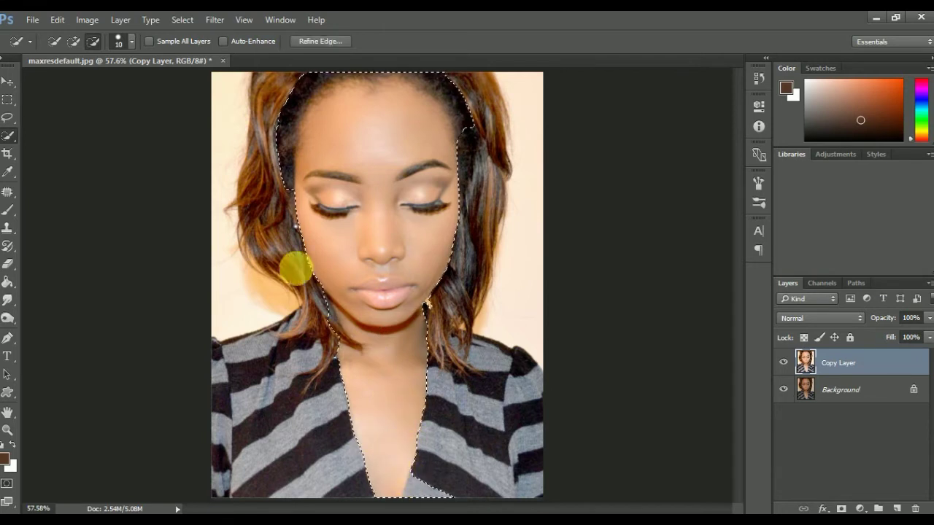
{"action": "left_click", "coordinate": [94, 42]}
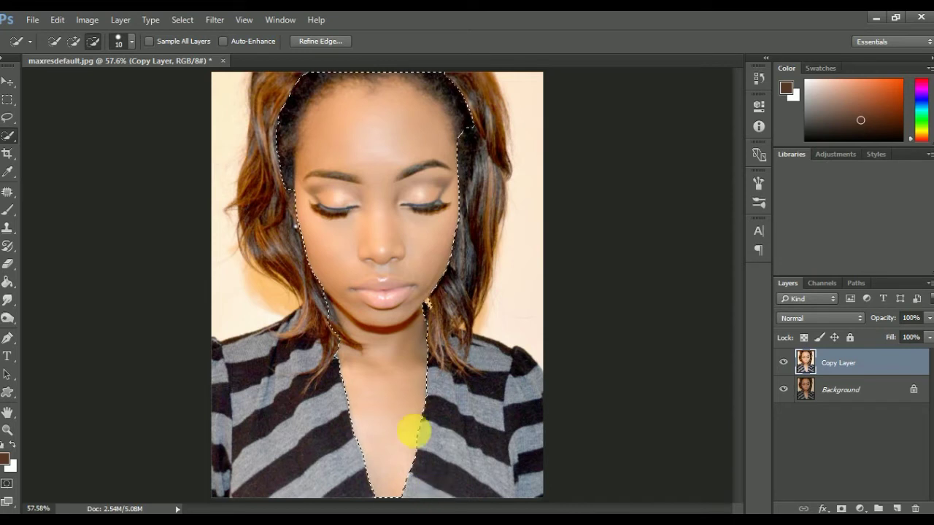
{"action": "mouse_move", "coordinate": [467, 113]}
{"action": "left_mouse_down"}
{"action": "mouse_move", "coordinate": [447, 86]}
{"action": "mouse_move", "coordinate": [472, 136]}
{"action": "mouse_move", "coordinate": [452, 83]}
{"action": "mouse_move", "coordinate": [398, 72]}
{"action": "left_mouse_up"}
{"action": "mouse_move", "coordinate": [303, 93]}
{"action": "left_mouse_down"}
{"action": "mouse_move", "coordinate": [284, 195]}
{"action": "mouse_move", "coordinate": [294, 122]}
{"action": "left_mouse_up"}
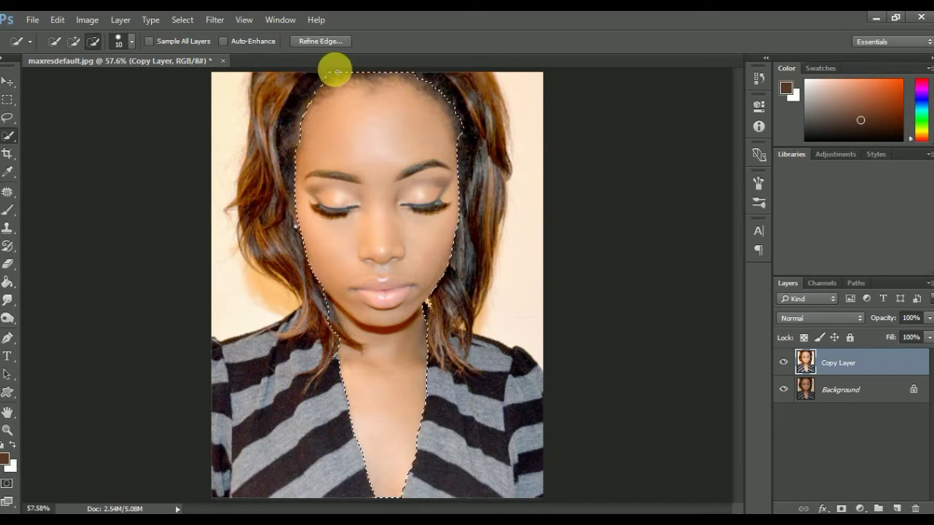
{"action": "mouse_move", "coordinate": [391, 71]}
{"action": "left_mouse_down"}
{"action": "mouse_move", "coordinate": [451, 84]}
{"action": "mouse_move", "coordinate": [360, 65]}
{"action": "mouse_move", "coordinate": [419, 78]}
{"action": "mouse_move", "coordinate": [479, 137]}
{"action": "left_mouse_up"}
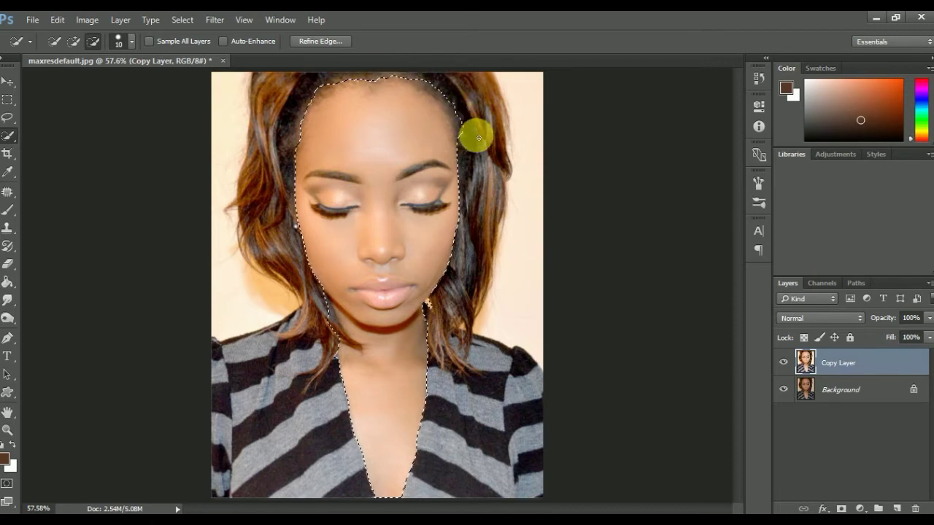
{"action": "right_click", "coordinate": [382, 162]}
{"action": "left_click", "coordinate": [430, 197]}
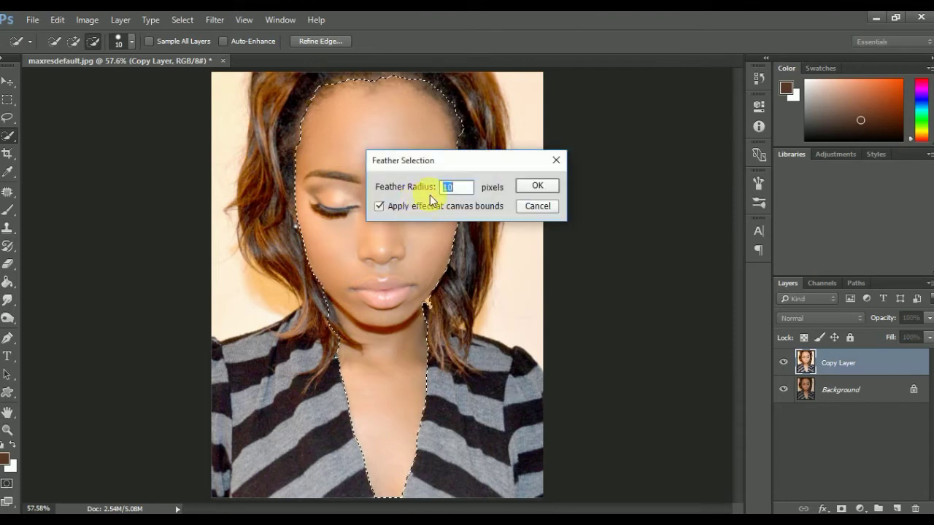
Apply the 10-pixel feather, mask Copy Layer to the face selection, then select Background
{"action": "left_click", "coordinate": [543, 186]}
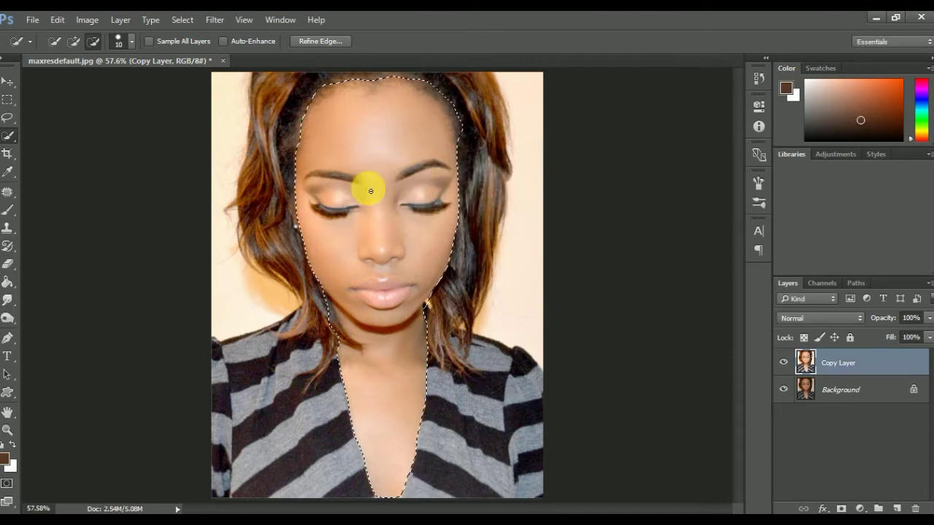
{"action": "key", "text": "ctrl+shift+i"}
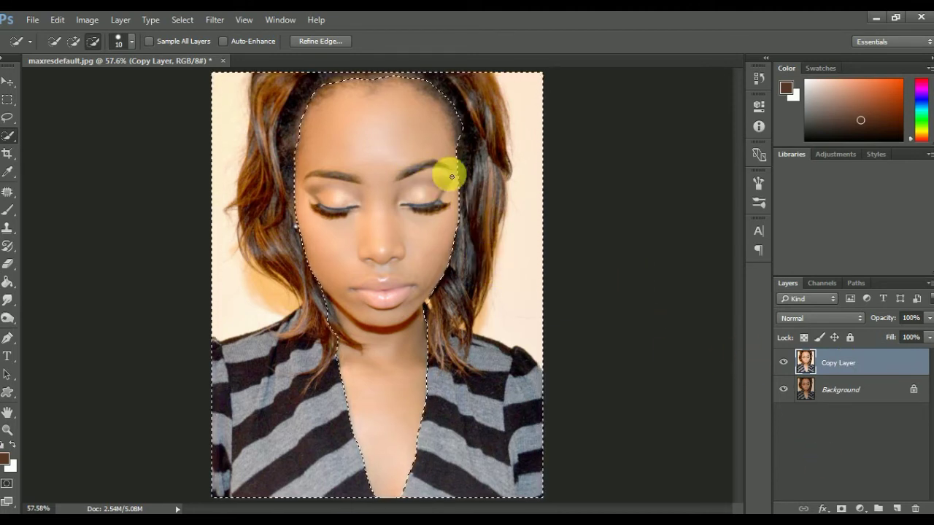
{"action": "right_click", "coordinate": [451, 173]}
{"action": "left_click", "coordinate": [492, 195]}
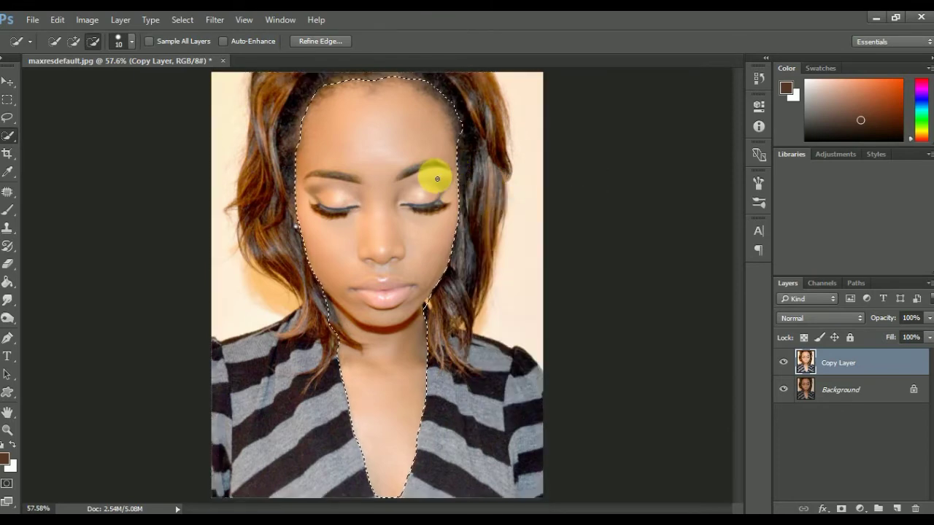
{"action": "right_click", "coordinate": [432, 176]}
{"action": "left_click", "coordinate": [482, 198]}
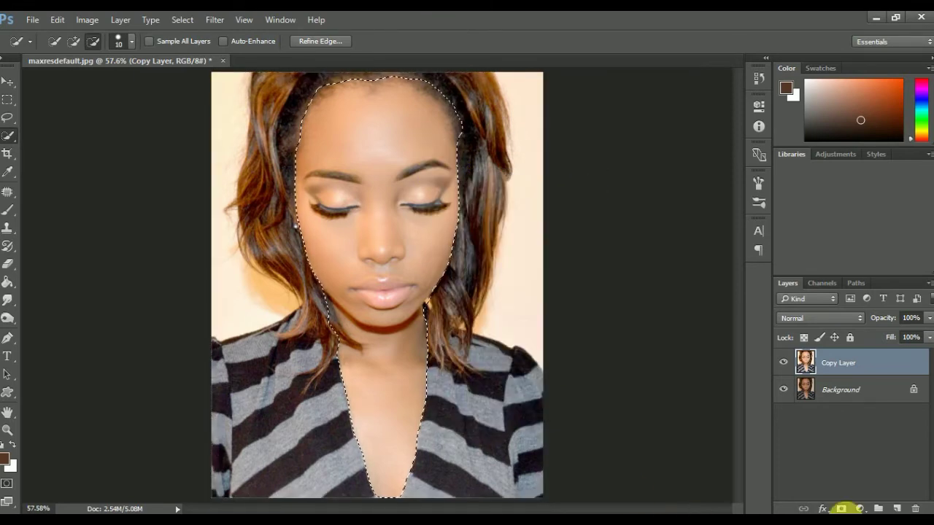
{"action": "left_click", "coordinate": [841, 509]}
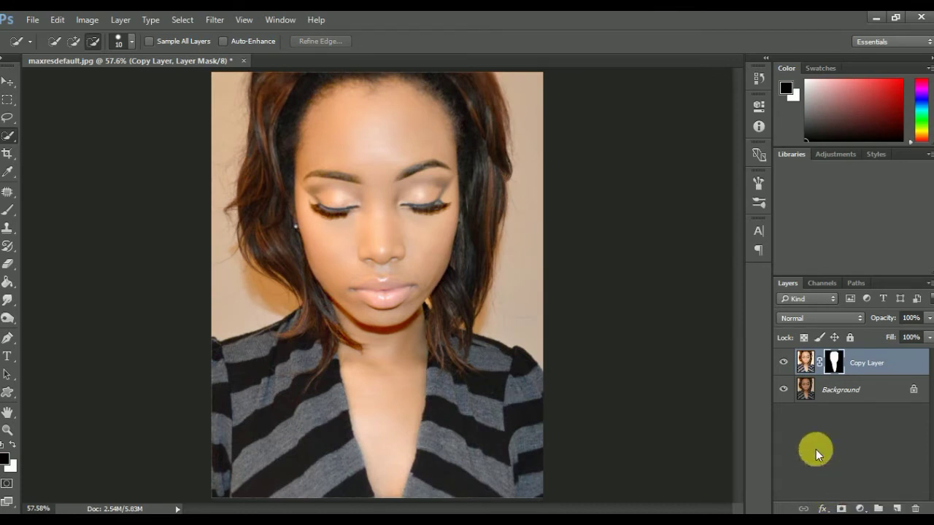
{"action": "left_click", "coordinate": [849, 398]}
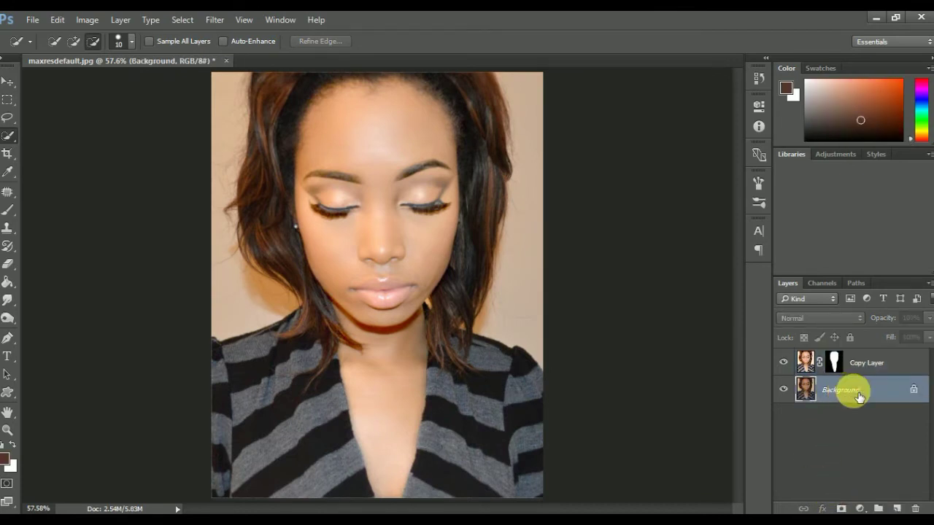
Apply Brightness/Contrast to the Background layer with brightness 27 and increased contrast
{"action": "left_click", "coordinate": [88, 20]}
{"action": "mouse_move", "coordinate": [108, 54]}
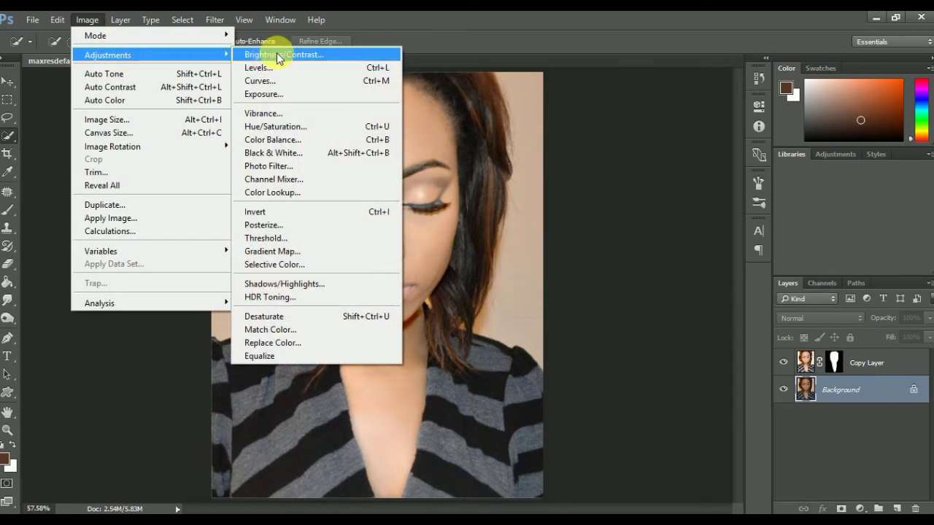
{"action": "left_click", "coordinate": [293, 56]}
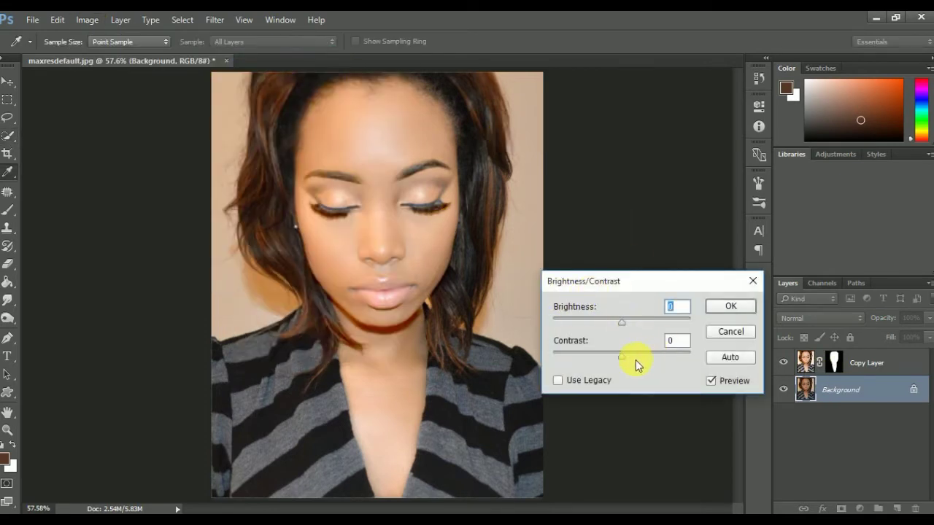
{"action": "left_click_drag", "start_coordinate": [622, 322], "coordinate": [634, 322]}
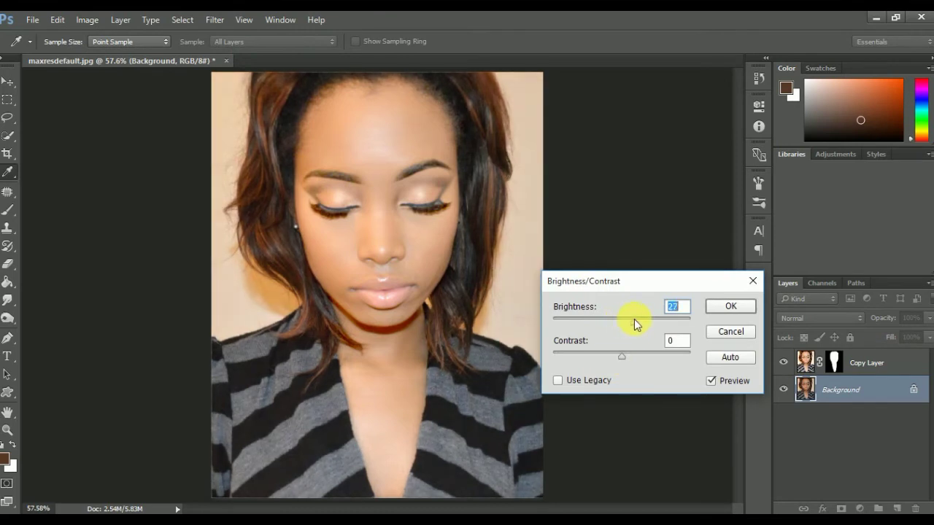
{"action": "left_click_drag", "start_coordinate": [620, 358], "coordinate": [653, 359]}
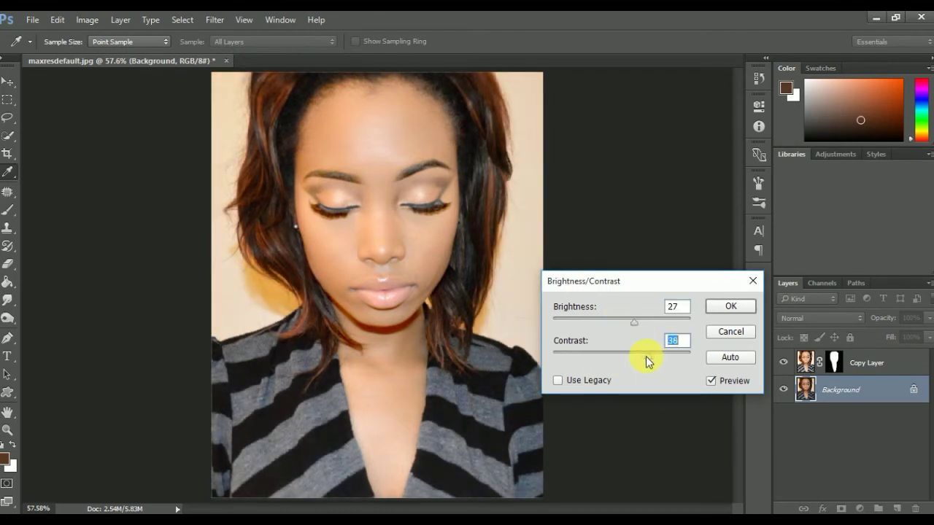
{"action": "left_click", "coordinate": [719, 312]}
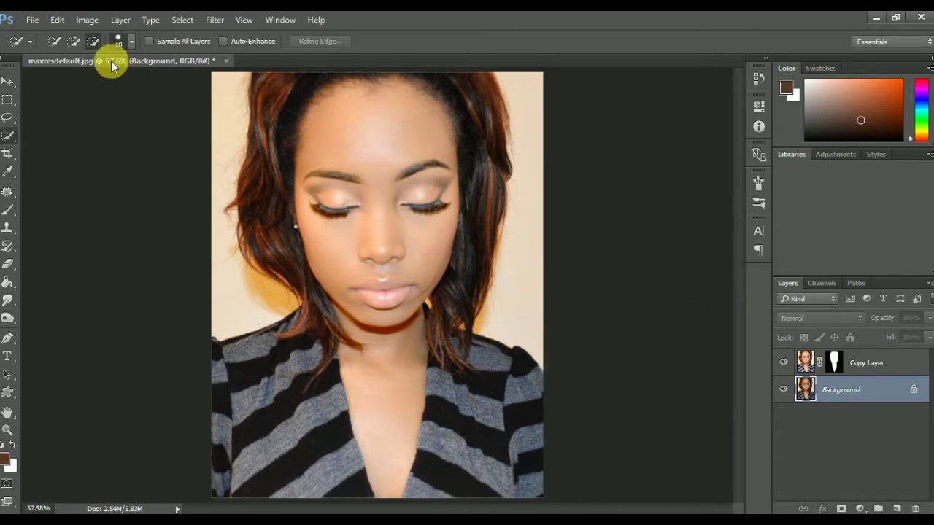
Apply a Blue Photo Filter at 44% density to the Background layer
{"action": "left_click", "coordinate": [93, 27]}
{"action": "mouse_move", "coordinate": [109, 55]}
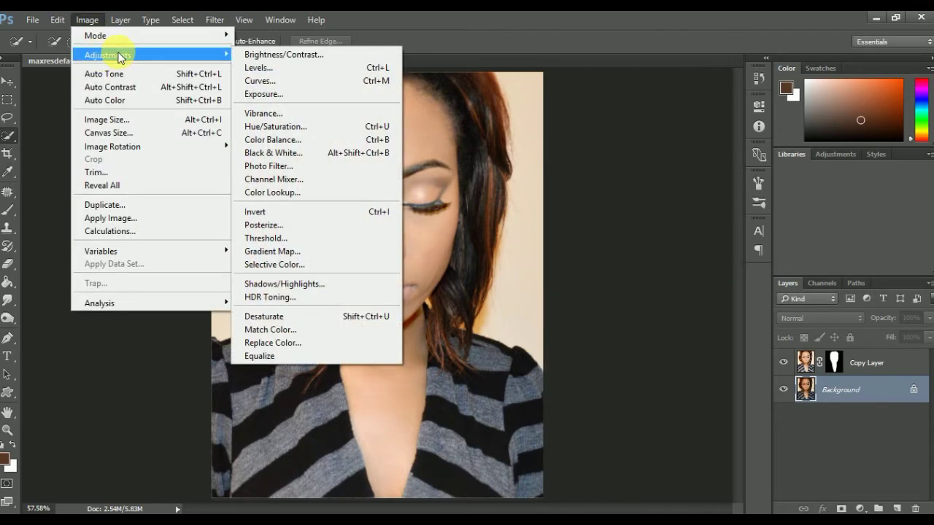
{"action": "left_click", "coordinate": [326, 166]}
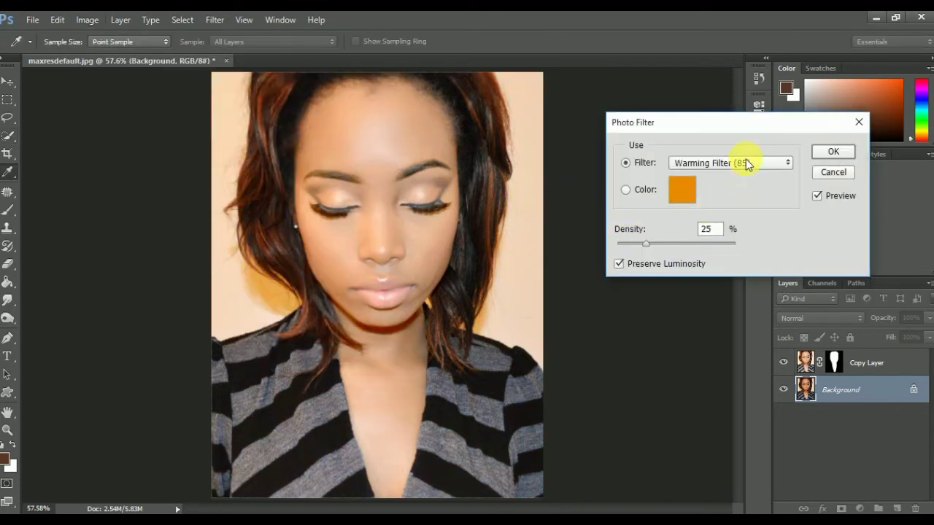
{"action": "left_click", "coordinate": [748, 164]}
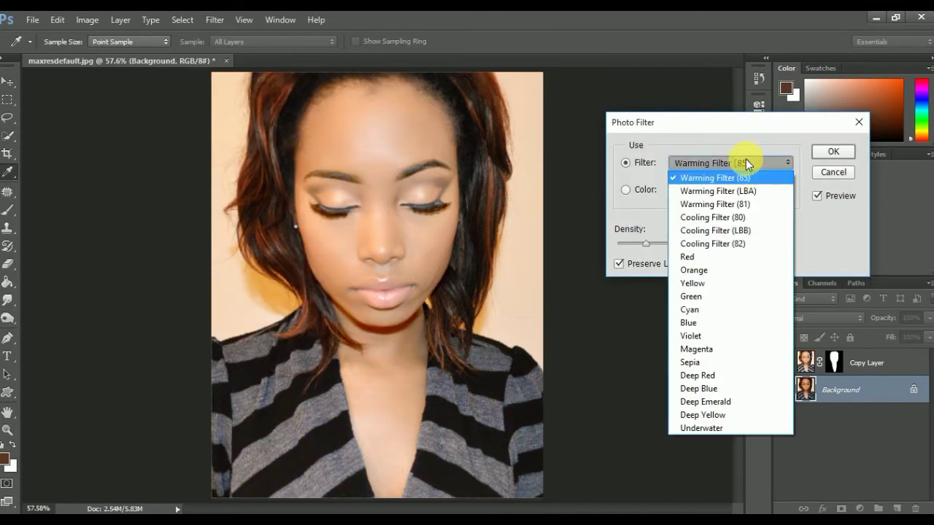
{"action": "left_click", "coordinate": [704, 322]}
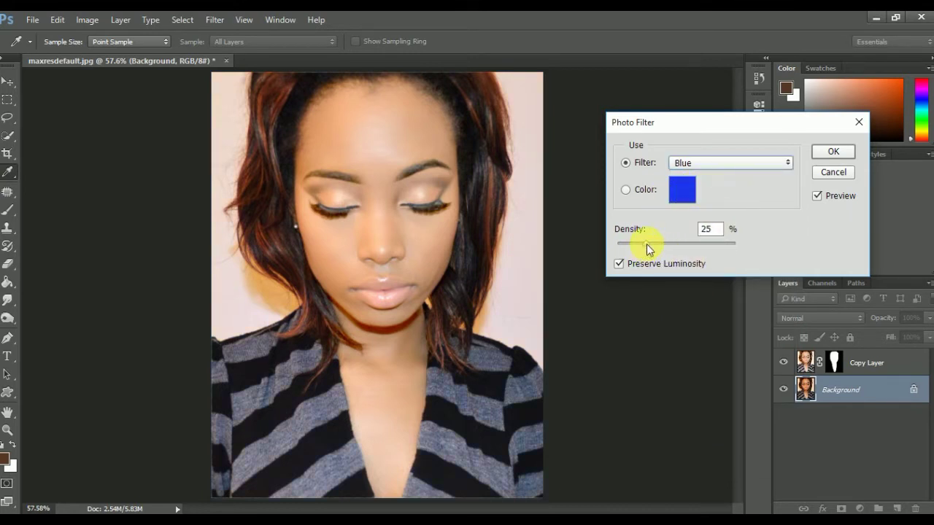
{"action": "left_click_drag", "start_coordinate": [663, 244], "coordinate": [670, 247]}
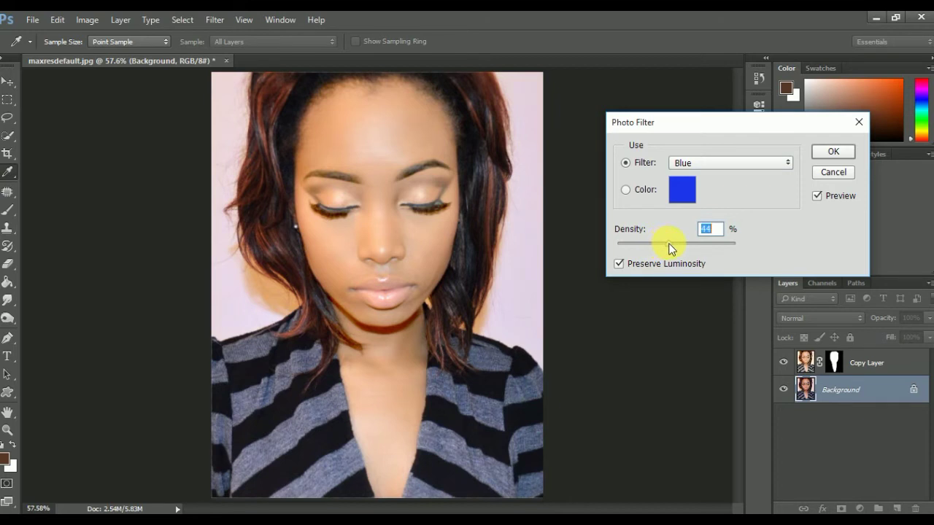
{"action": "key", "text": "w"}
{"action": "left_click", "coordinate": [832, 152]}
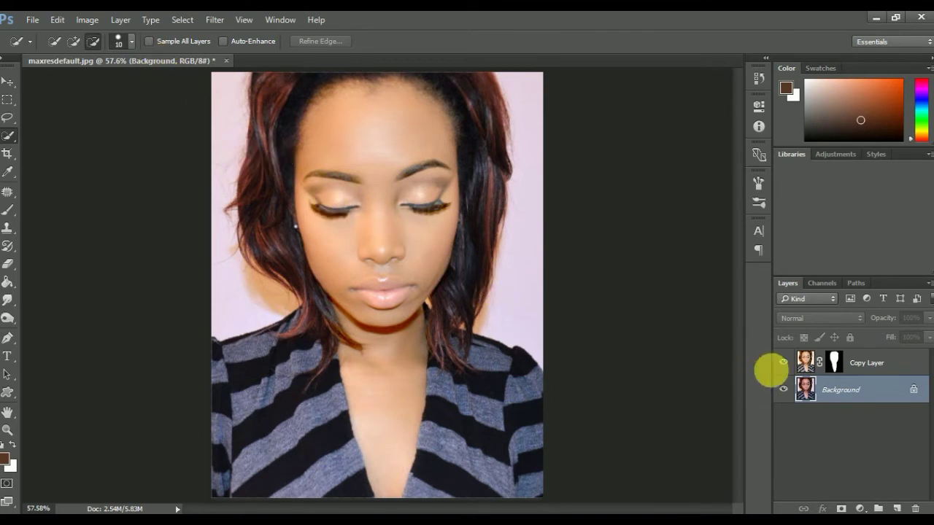
{"action": "left_click", "coordinate": [783, 363]}
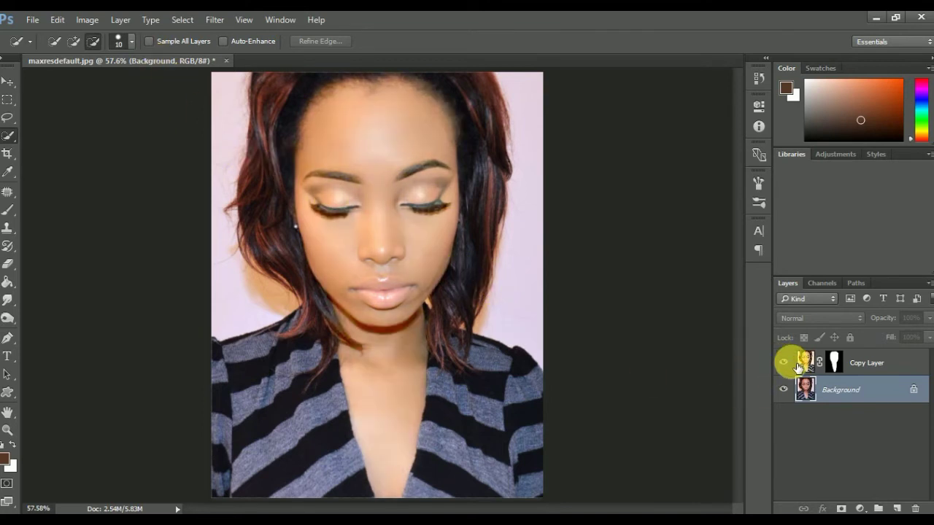
{"action": "left_click", "coordinate": [784, 389]}
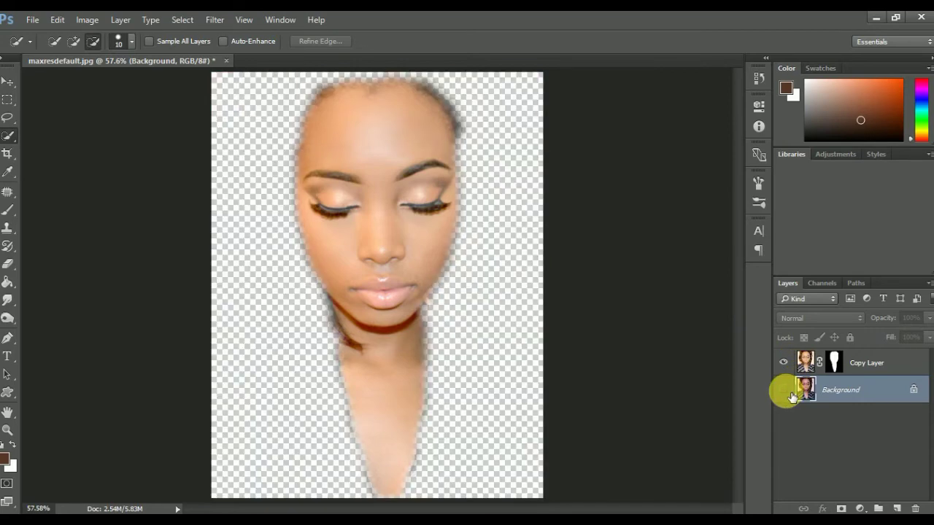
{"action": "left_click", "coordinate": [784, 390]}
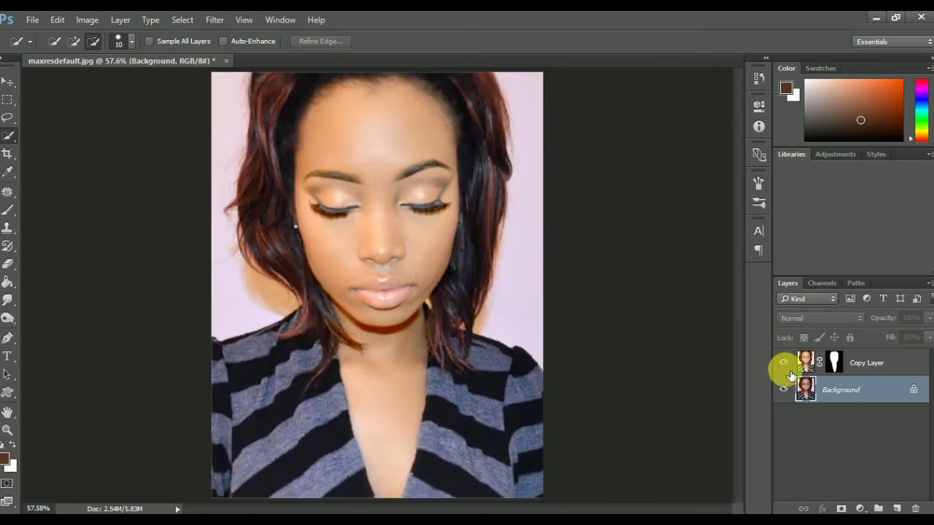
{"action": "left_click", "coordinate": [787, 363]}
Set the Background layer's Brightness to 15, then make Copy Layer active
{"action": "left_click", "coordinate": [84, 20]}
{"action": "mouse_move", "coordinate": [108, 55]}
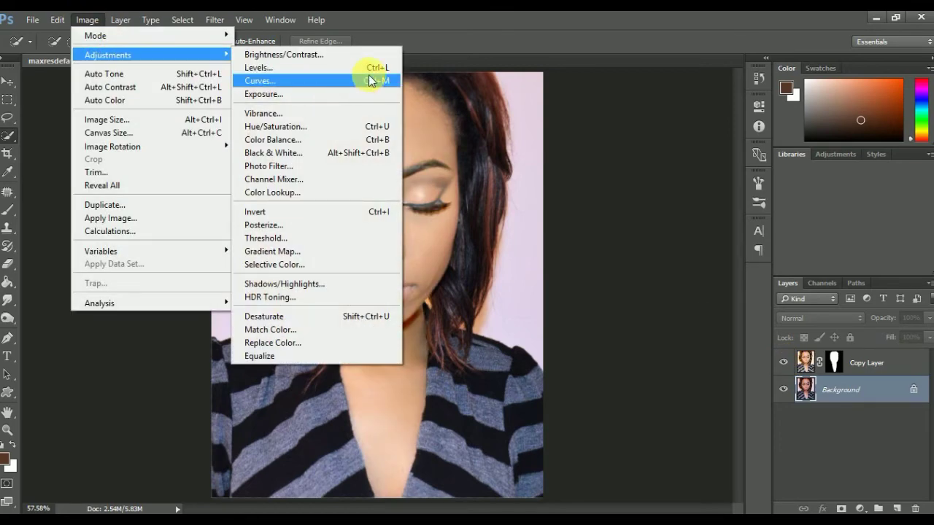
{"action": "left_click", "coordinate": [360, 53]}
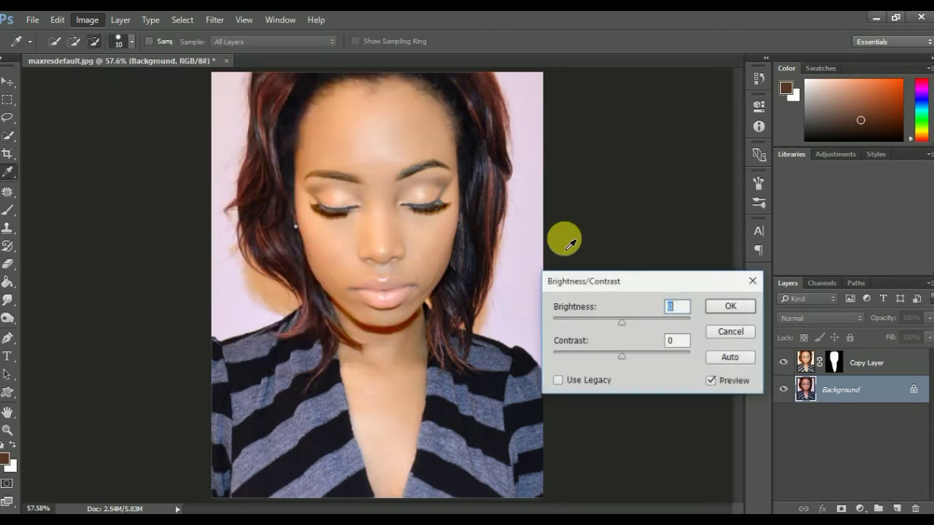
{"action": "left_click_drag", "start_coordinate": [623, 324], "coordinate": [628, 320]}
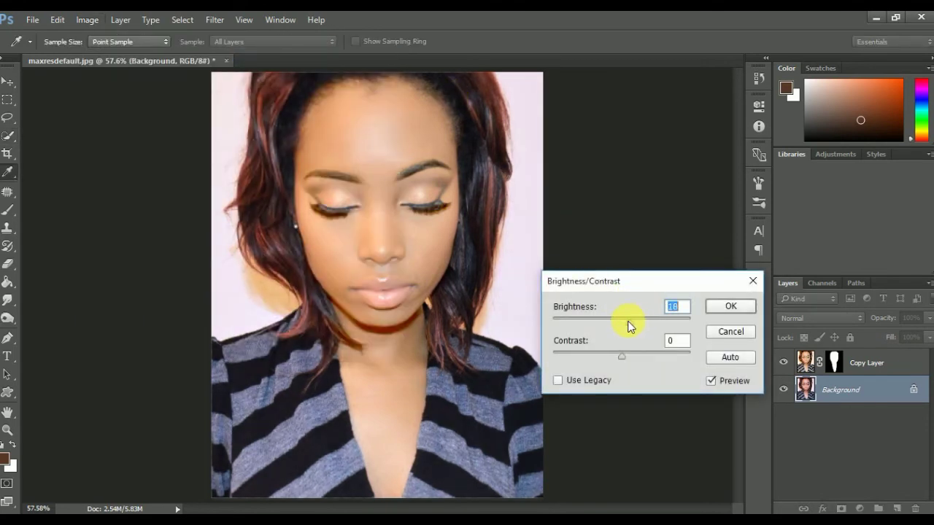
{"action": "key", "text": "Return"}
{"action": "key", "text": "w"}
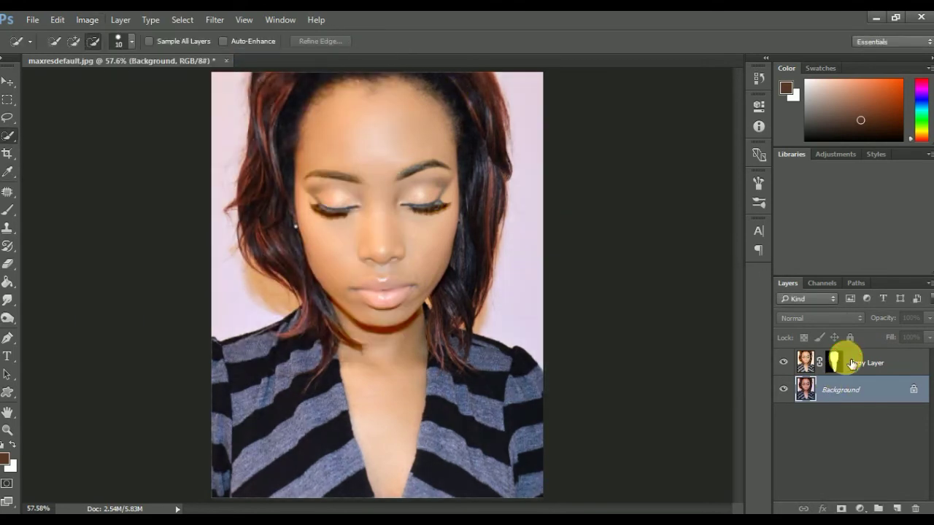
{"action": "left_click", "coordinate": [866, 363]}
Give Copy Layer a Brightness/Contrast boost of 12 brightness, contrast left at 0
{"action": "left_click", "coordinate": [87, 20]}
{"action": "mouse_move", "coordinate": [107, 55]}
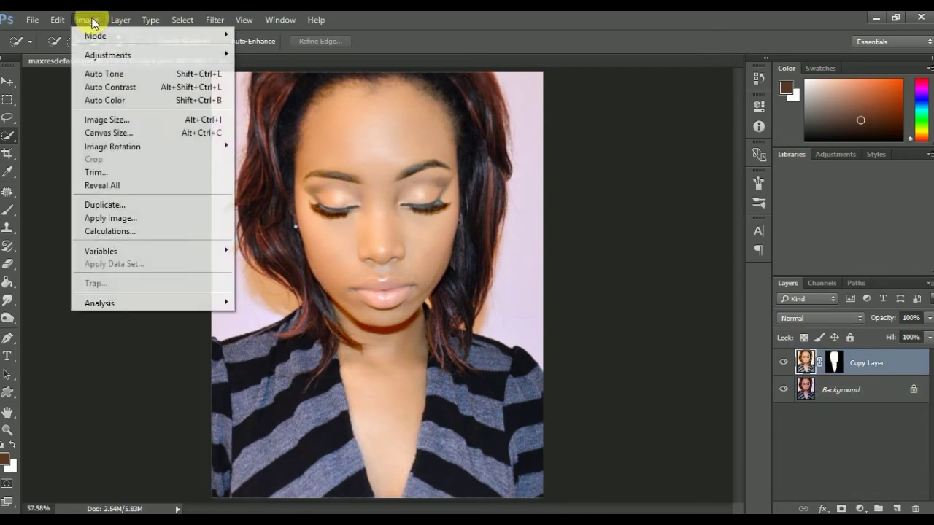
{"action": "left_click", "coordinate": [300, 56]}
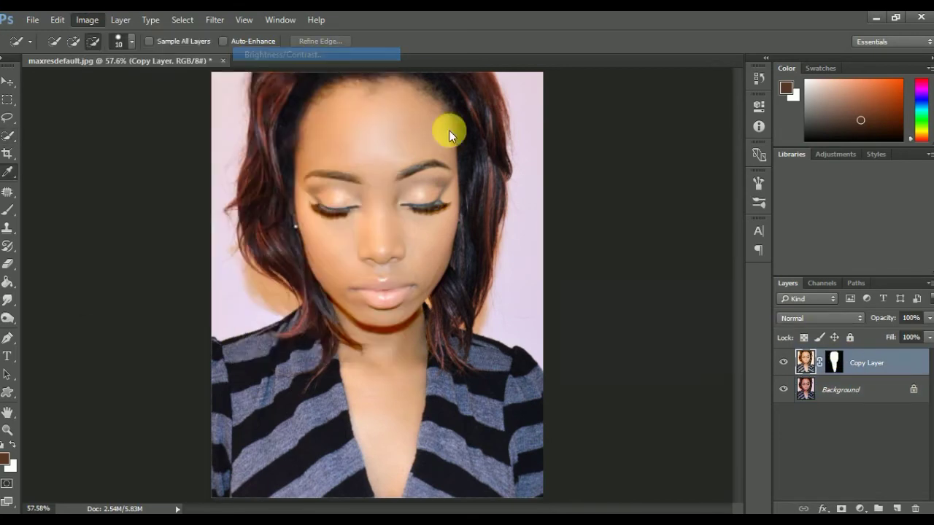
{"action": "left_click_drag", "start_coordinate": [622, 324], "coordinate": [631, 324]}
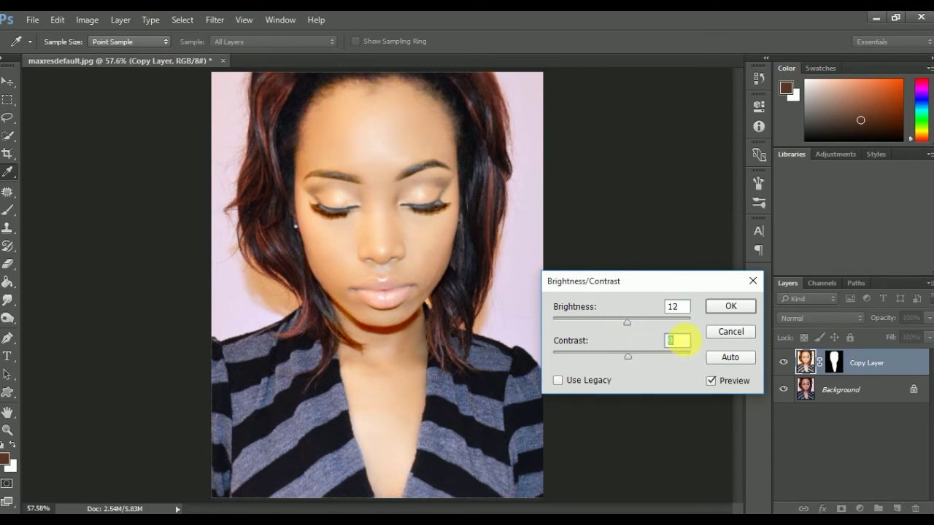
{"action": "left_click", "coordinate": [728, 307]}
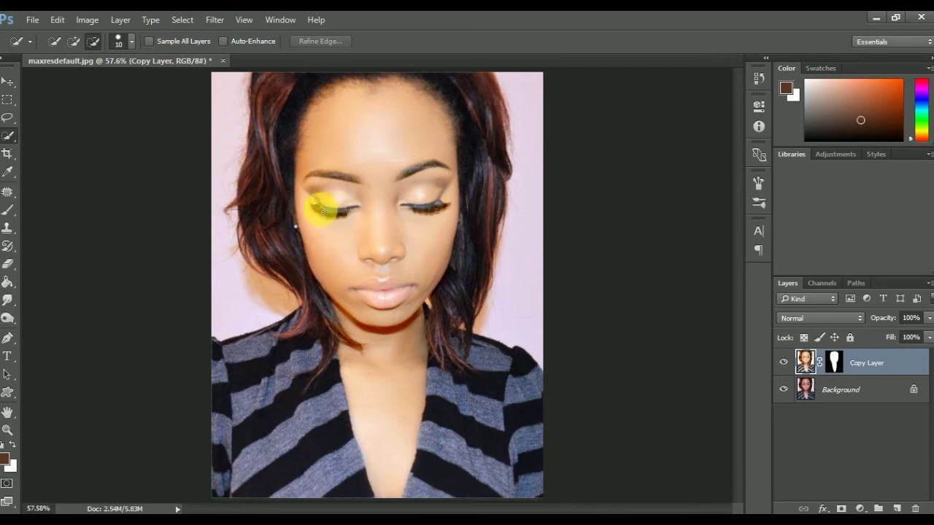
Save the image to the Desktop as High-quality JPEG 'Make Whiteness on Face'
{"action": "left_click", "coordinate": [32, 20]}
{"action": "left_click", "coordinate": [76, 173]}
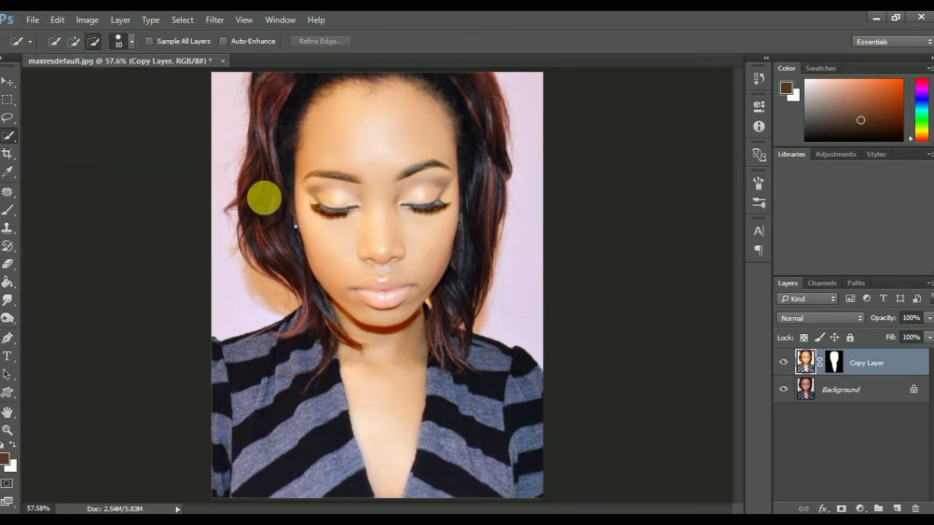
{"action": "left_click_drag", "start_coordinate": [317, 27], "coordinate": [416, 36]}
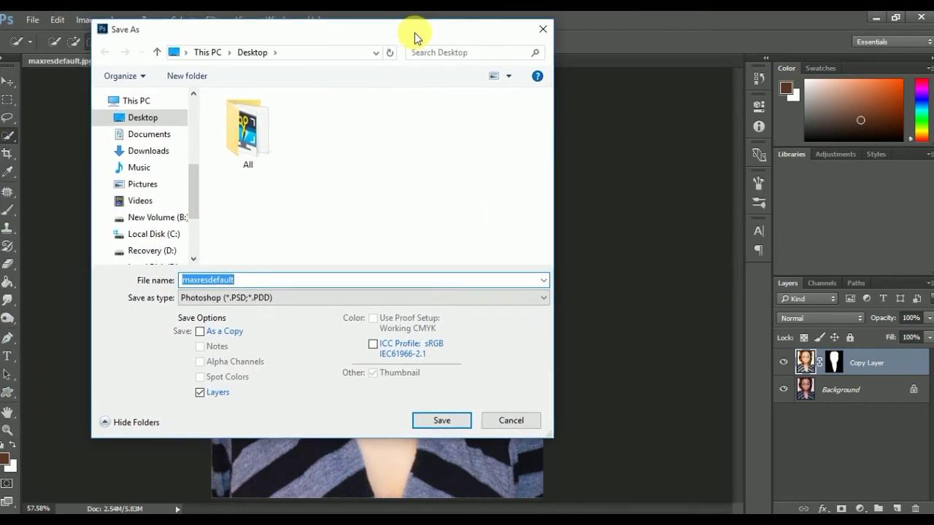
{"action": "type", "text": "Ma"}
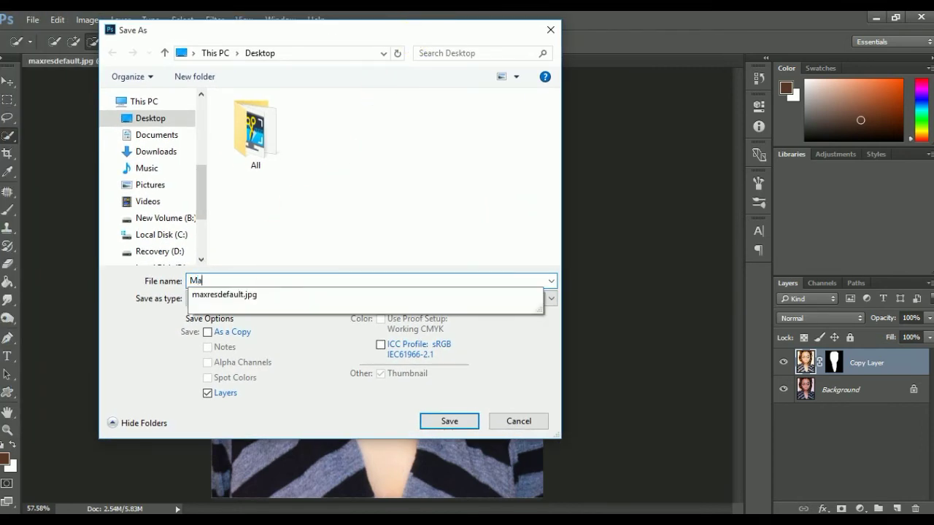
{"action": "type", "text": "ke Whiteness on Face"}
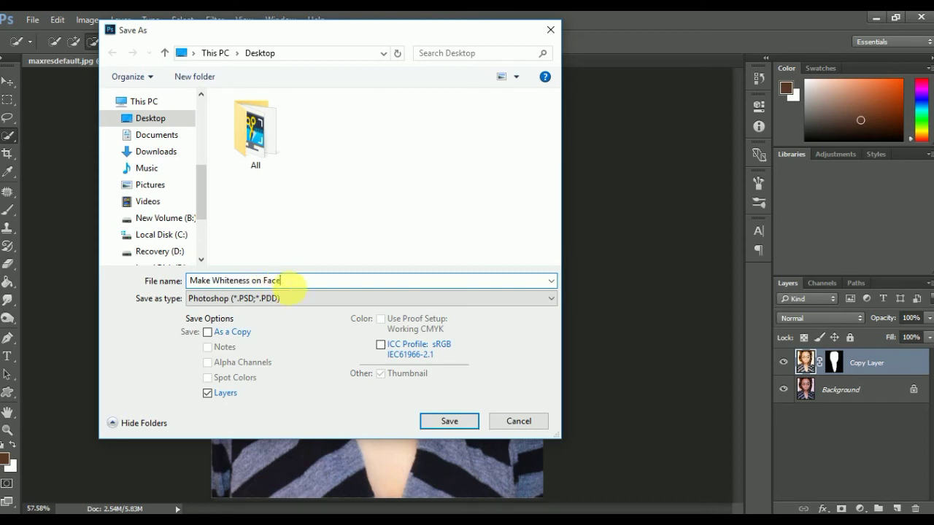
{"action": "left_click", "coordinate": [296, 299]}
{"action": "left_click", "coordinate": [290, 394]}
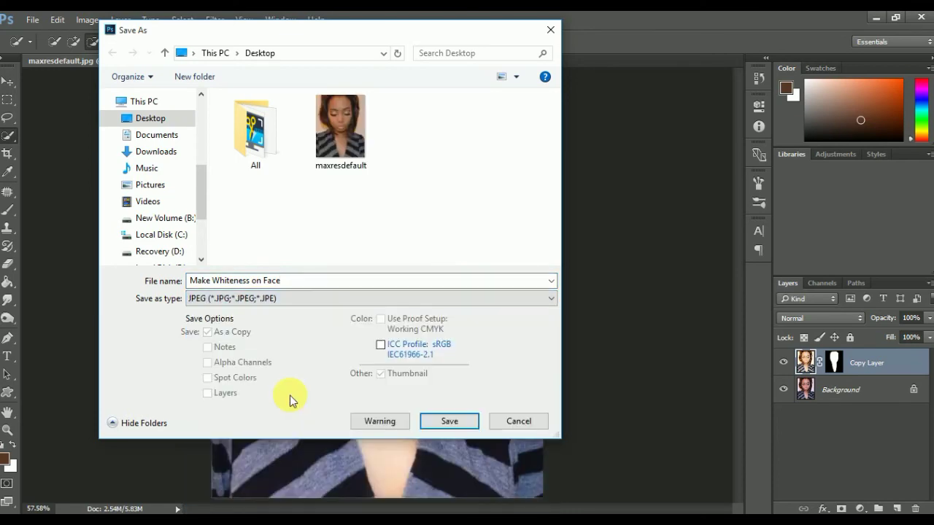
{"action": "left_click", "coordinate": [443, 421]}
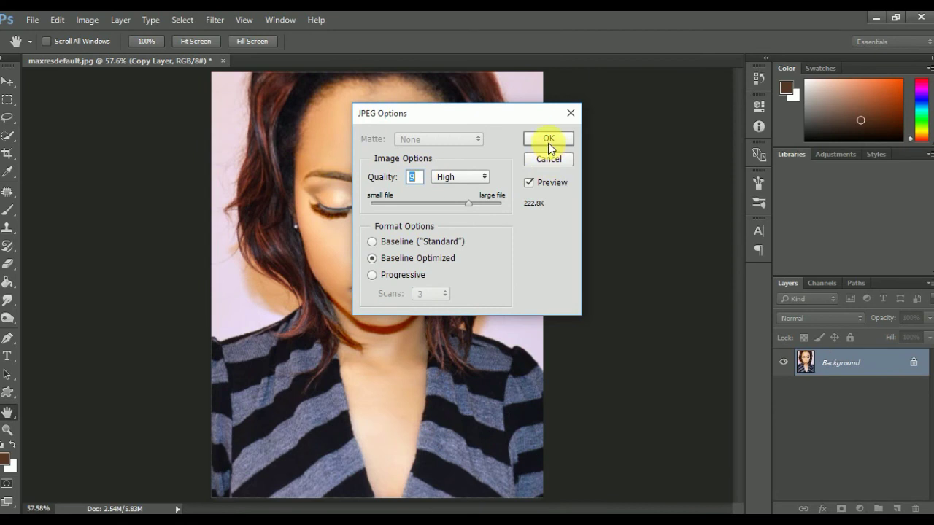
{"action": "left_click", "coordinate": [548, 139]}
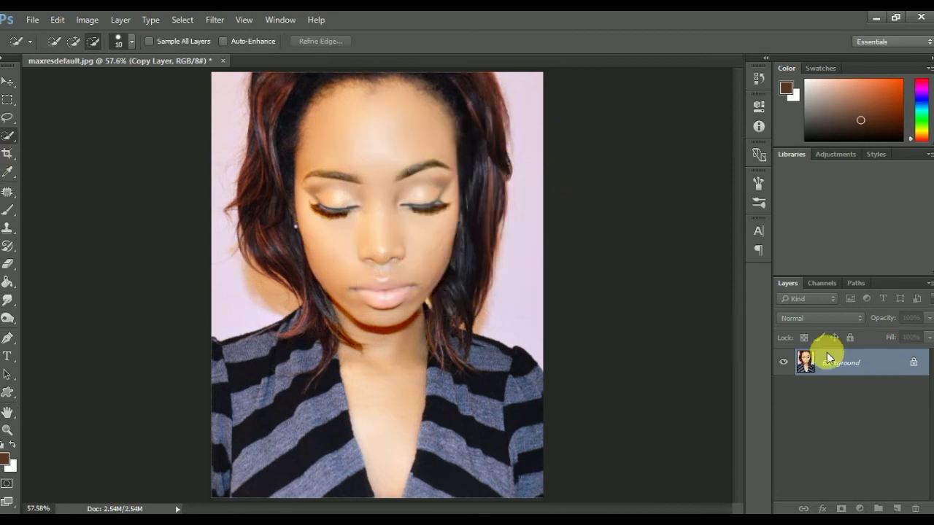
Undo the flatten to restore layers and marquee-select the portrait's left half
{"action": "key", "text": "ctrl+z"}
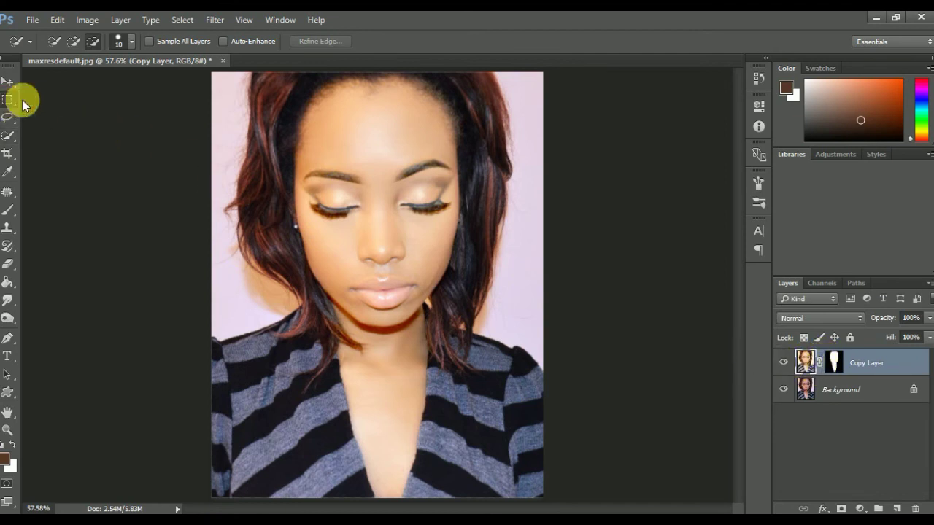
{"action": "left_click", "coordinate": [8, 100]}
{"action": "left_click_drag", "start_coordinate": [215, 75], "coordinate": [393, 508]}
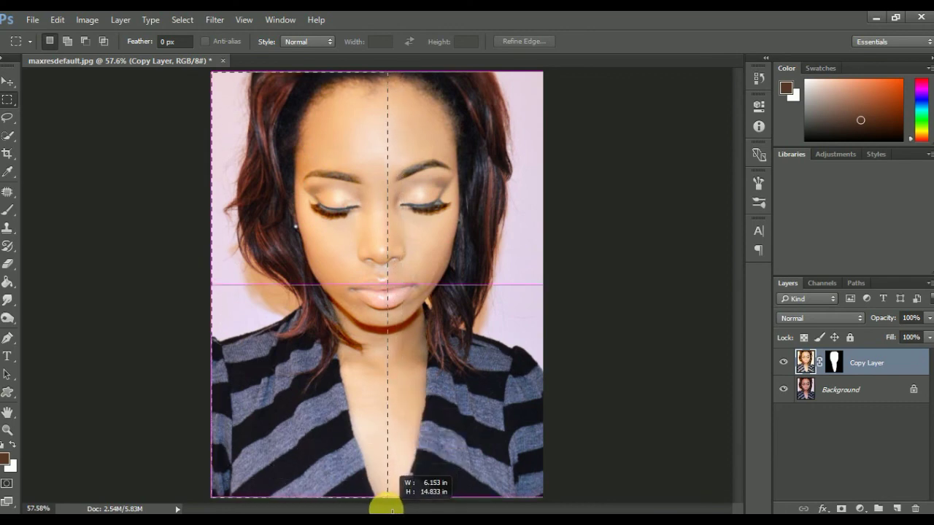
{"action": "left_click_drag", "start_coordinate": [394, 509], "coordinate": [384, 503]}
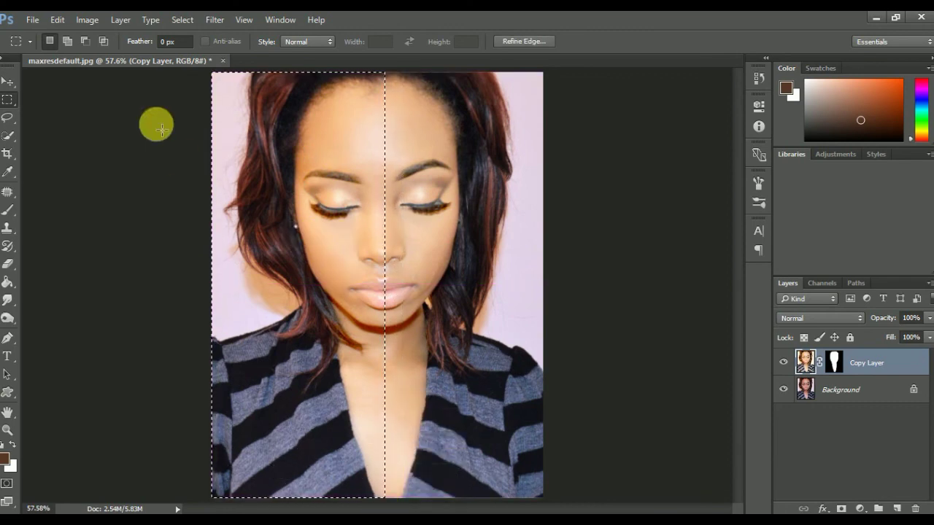
Cut the left half to preview the original face, undo the cut, and minimize Photoshop
{"action": "left_click", "coordinate": [57, 19]}
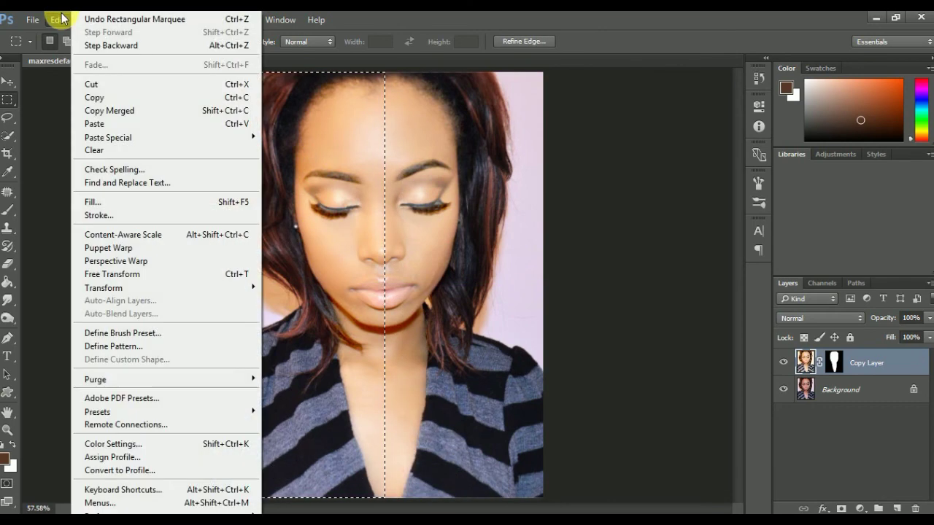
{"action": "left_click", "coordinate": [101, 84]}
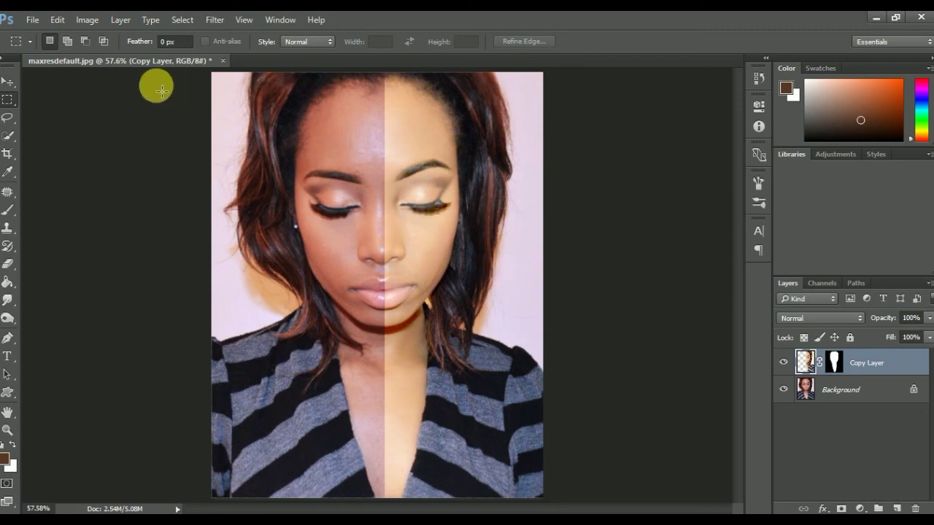
{"action": "left_click", "coordinate": [57, 19]}
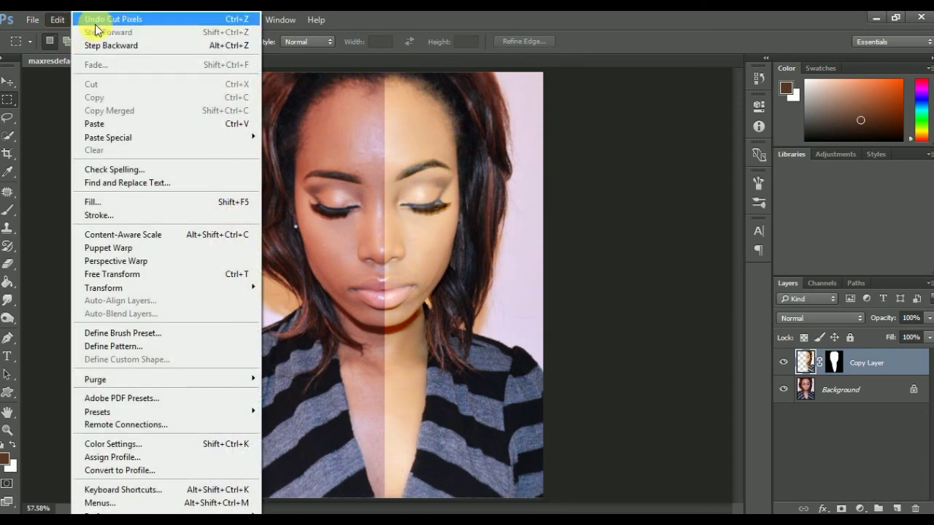
{"action": "left_click", "coordinate": [102, 25]}
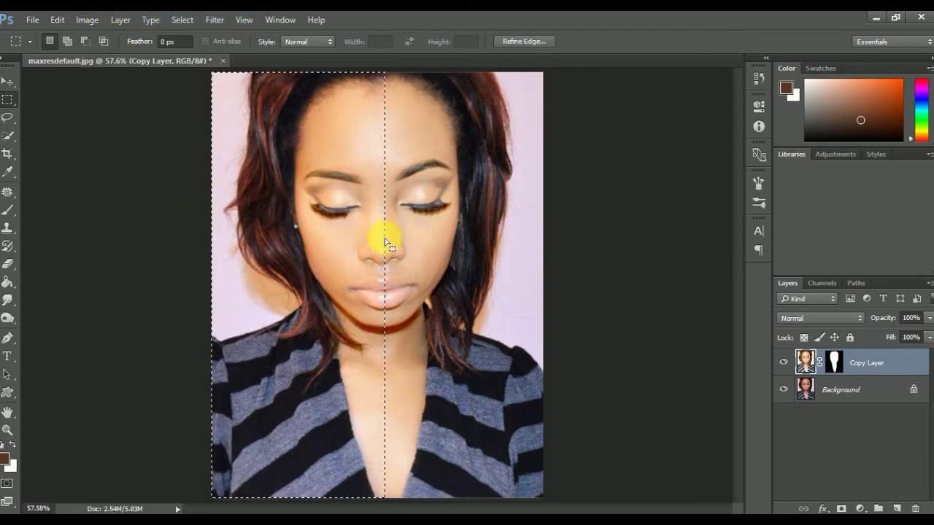
{"action": "left_click", "coordinate": [875, 18]}
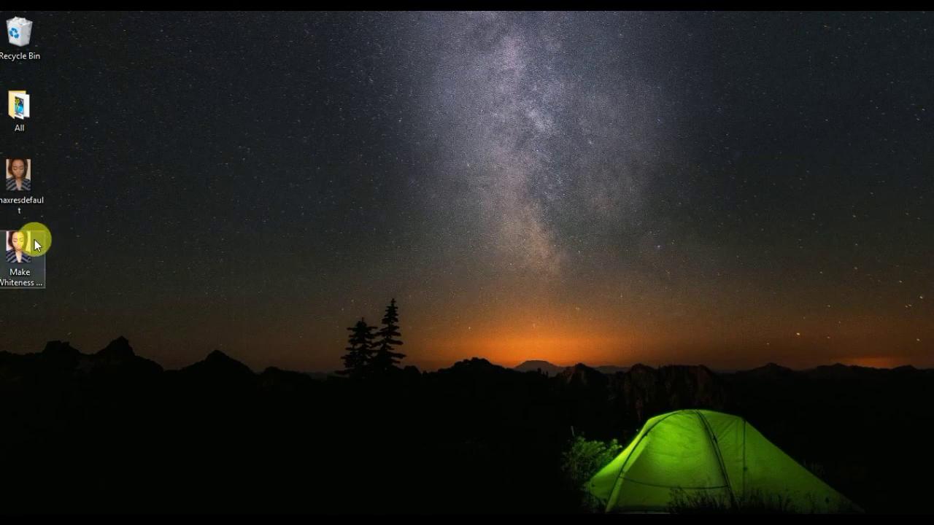
Open Make Whiteness on Face.jpg in Photos and flip to maxresdefault.jpg and back
{"action": "left_click", "coordinate": [33, 244]}
{"action": "double_click", "coordinate": [33, 245]}
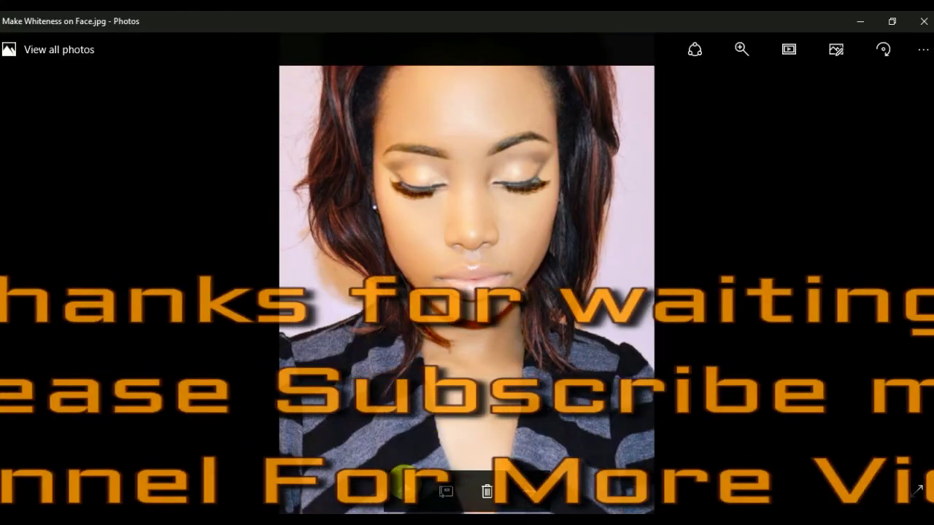
{"action": "left_click", "coordinate": [531, 491]}
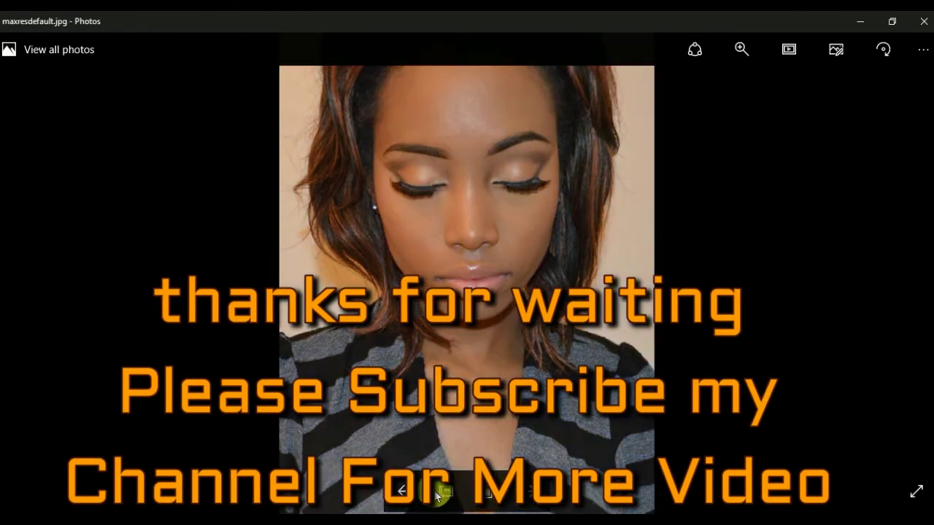
{"action": "left_click", "coordinate": [401, 491]}
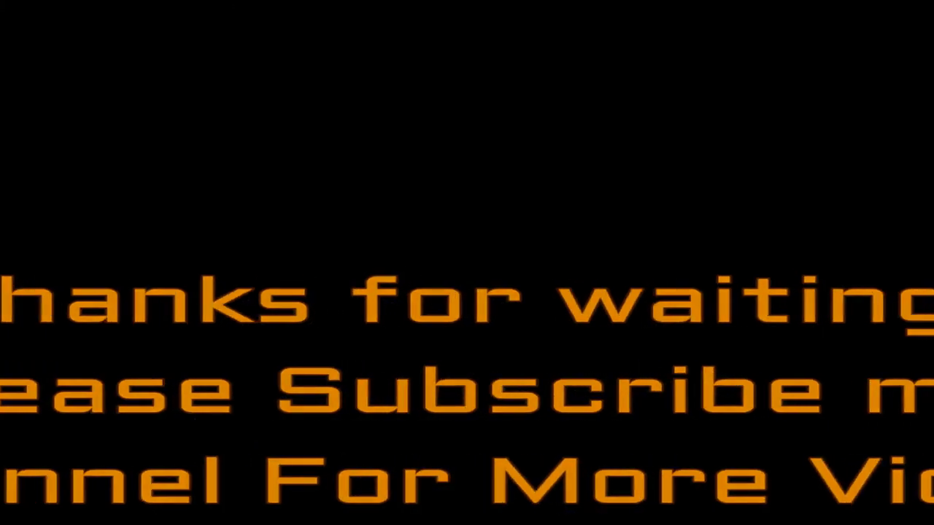